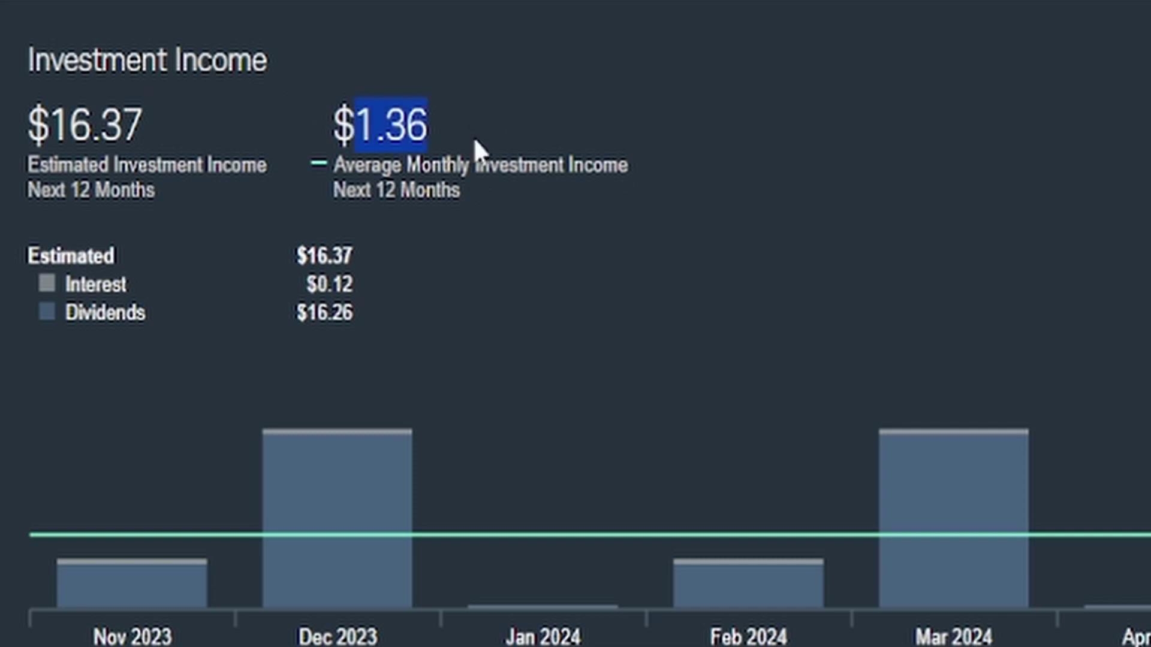
Review the estimated investment income and the dividend transaction amounts for Chevron, Schwab US Dividend Equity ETF and T Rowe Price Group.
left_click(452, 238)
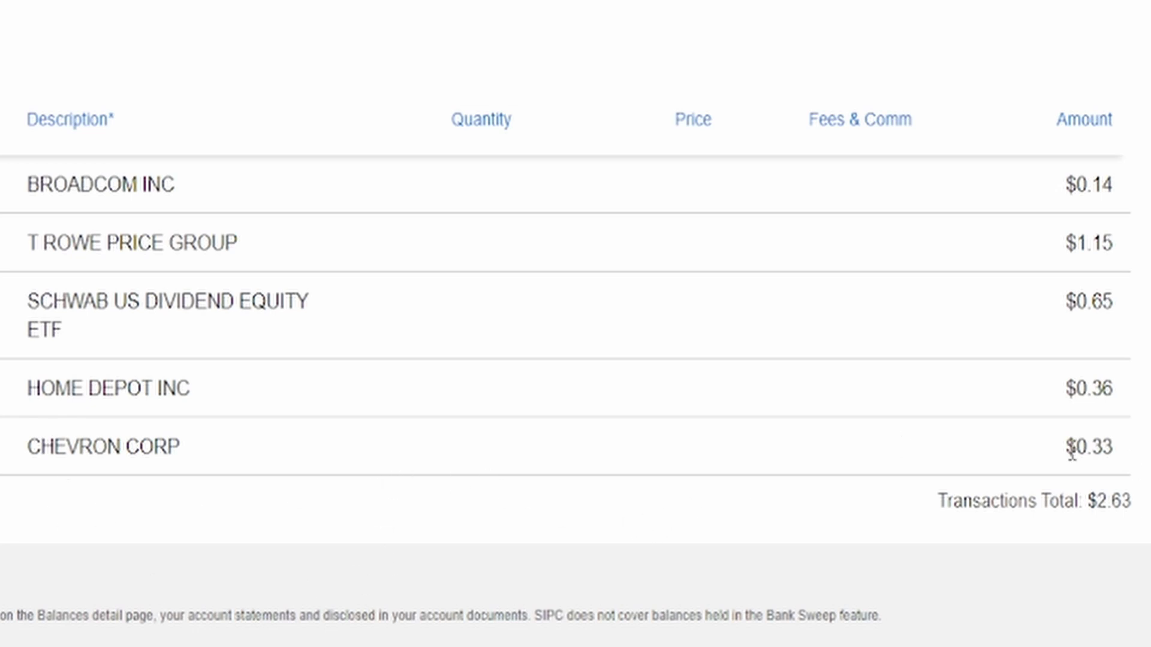
left_click_drag(1121, 460, 1046, 457)
left_click(1046, 457)
left_click_drag(1069, 302, 1117, 318)
left_click(1116, 317)
left_click_drag(28, 243, 283, 239)
left_click_drag(1066, 243, 1146, 262)
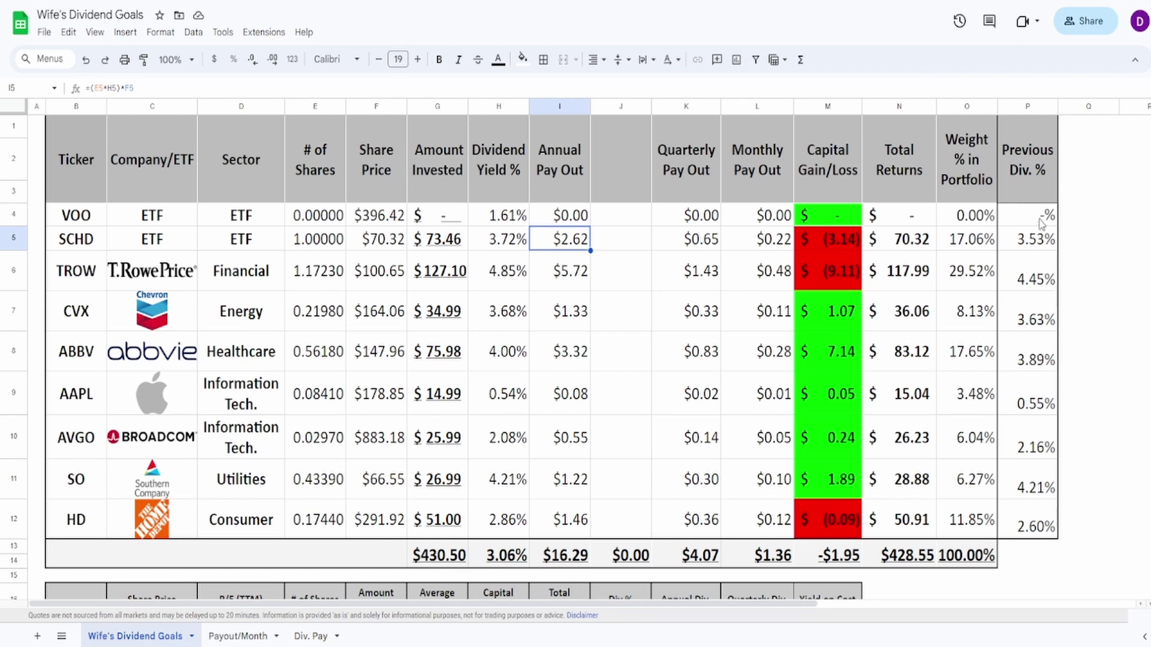
In the Wife's Dividend Goals spreadsheet, compare SCHD's Dividend Yield % with its Previous Div. % and check its capital gain/loss.
left_click_drag(1042, 222, 1031, 534)
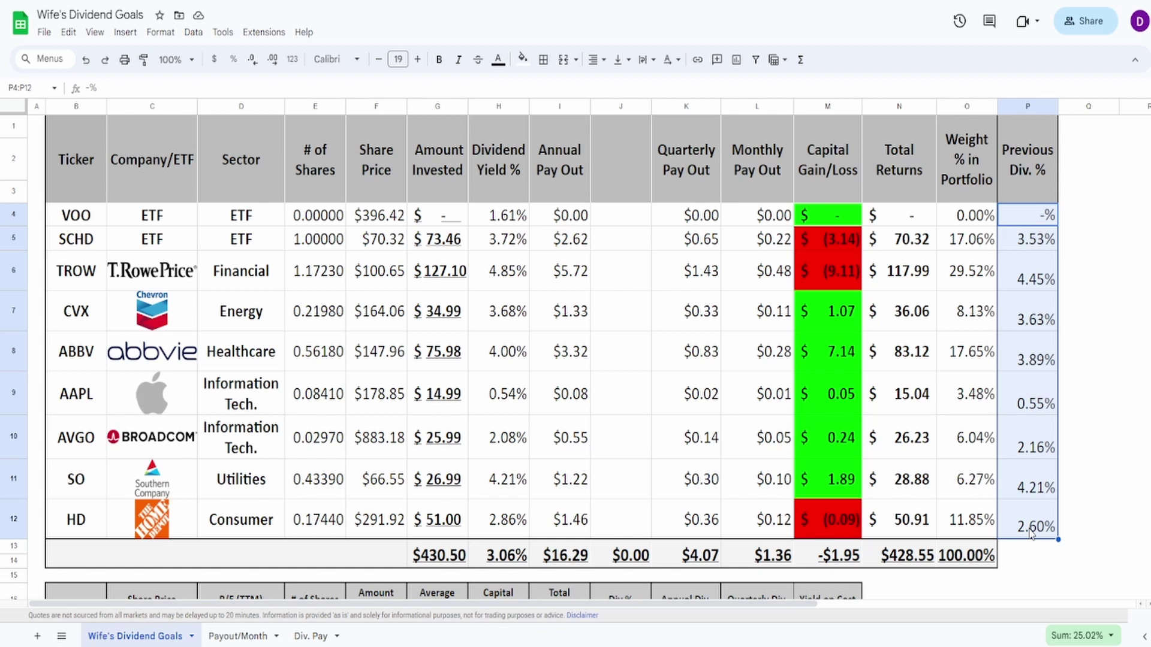
left_click(498, 240)
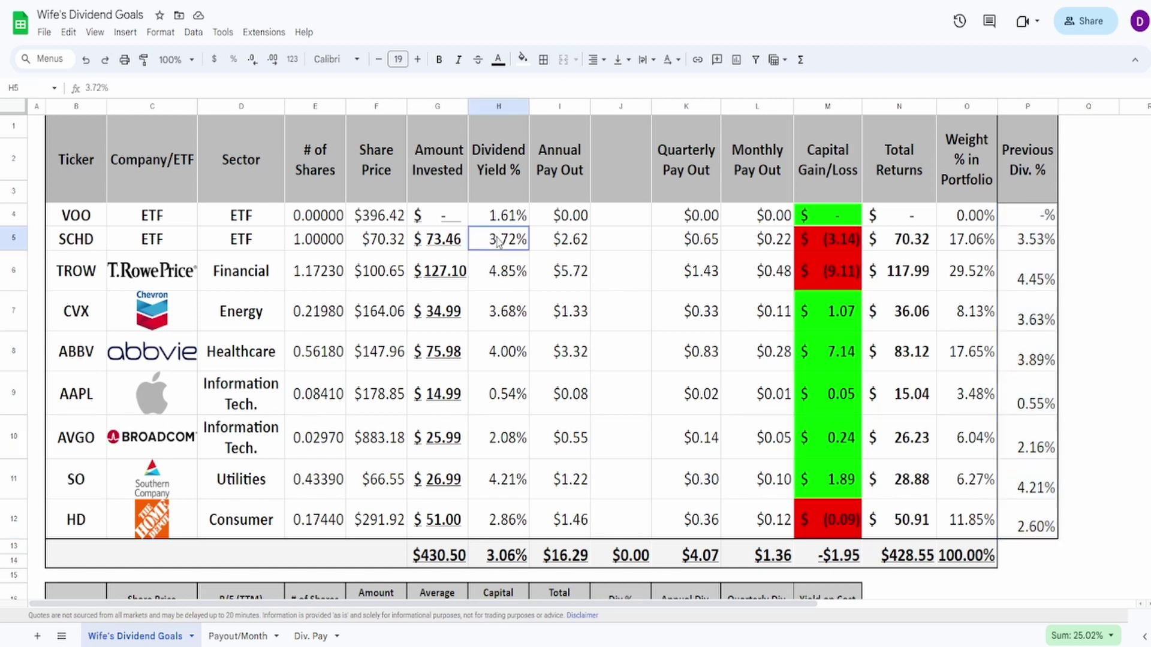
left_click(1026, 243)
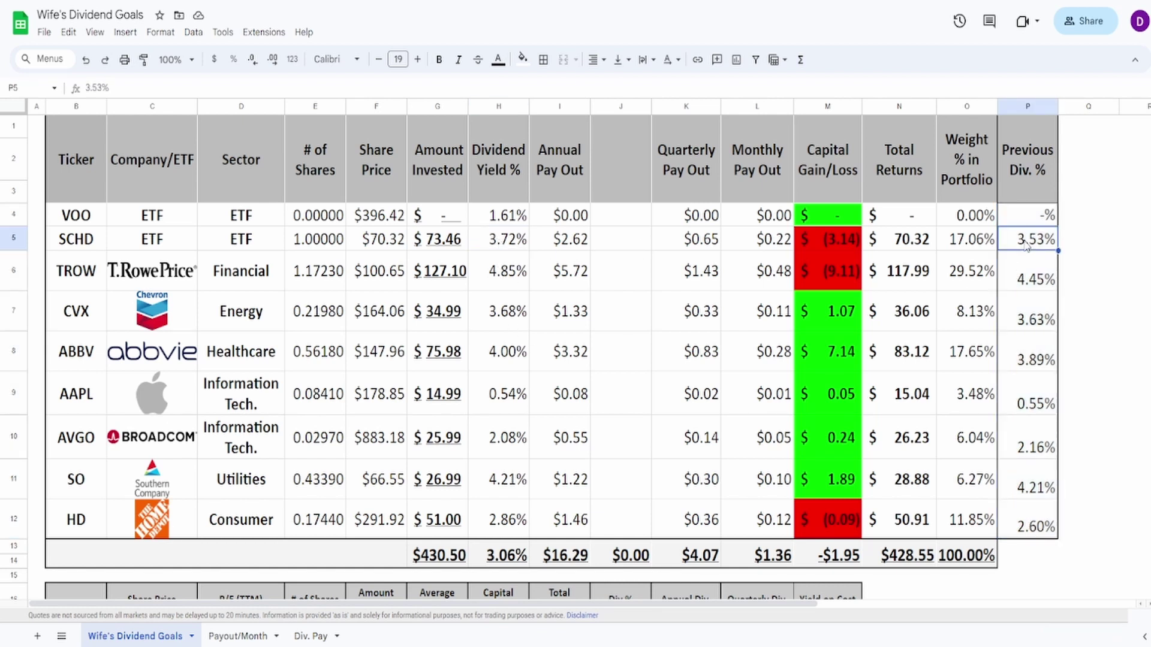
left_click(507, 246)
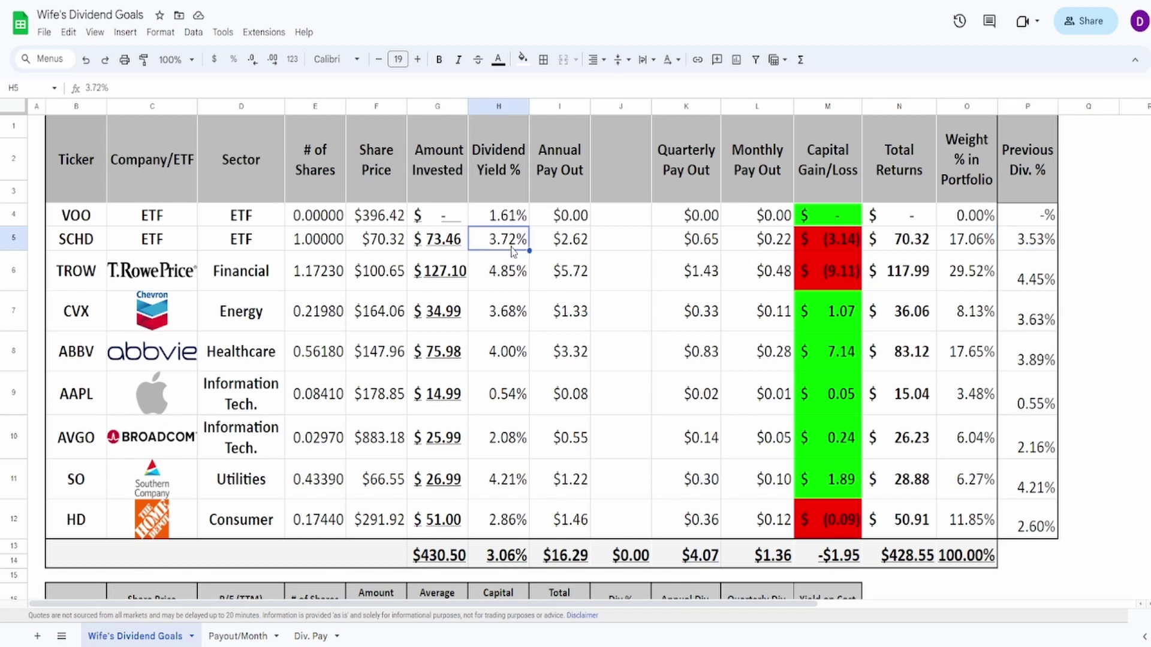
left_click(1033, 240)
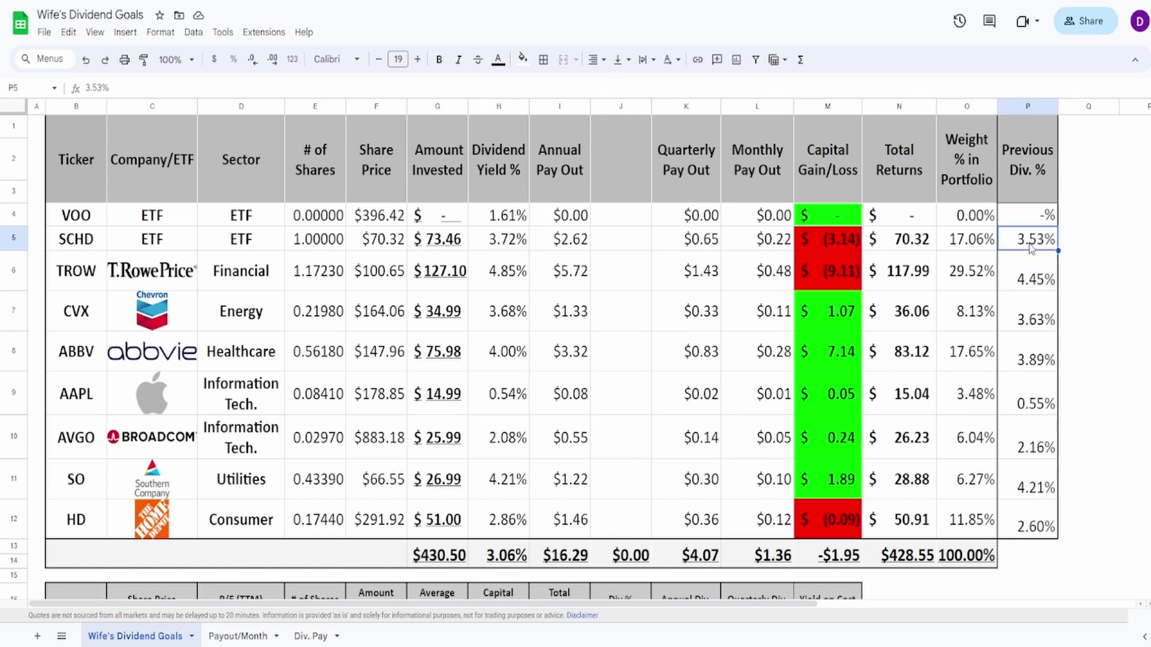
left_click(497, 249)
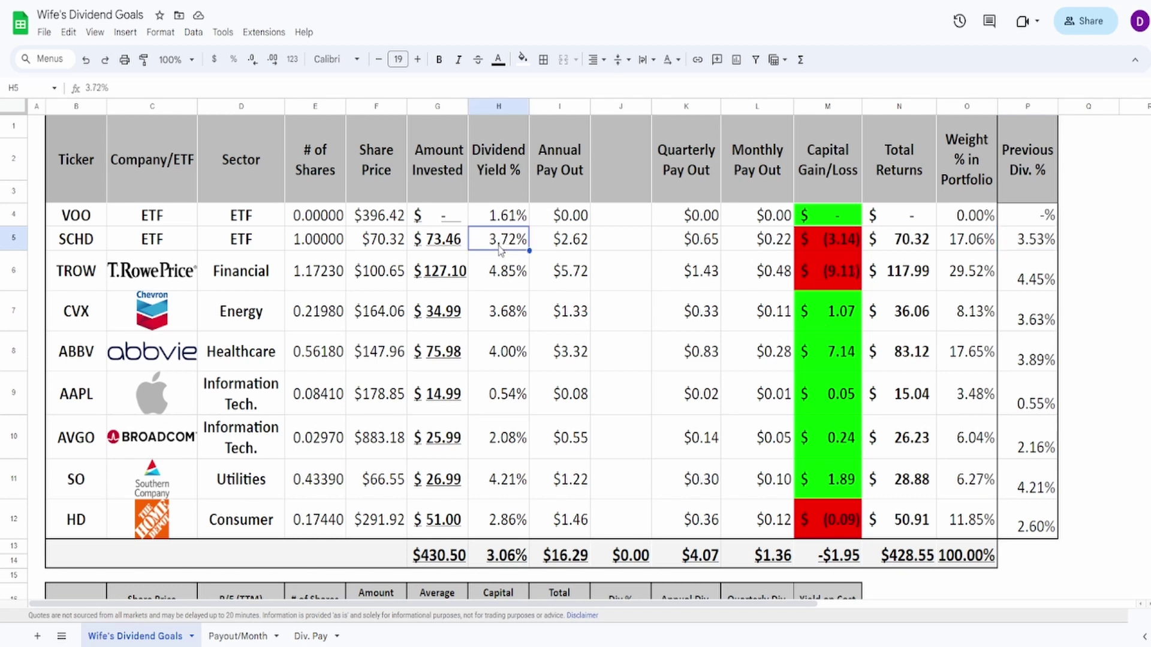
left_click(1017, 247)
left_click(504, 248)
left_click(848, 247)
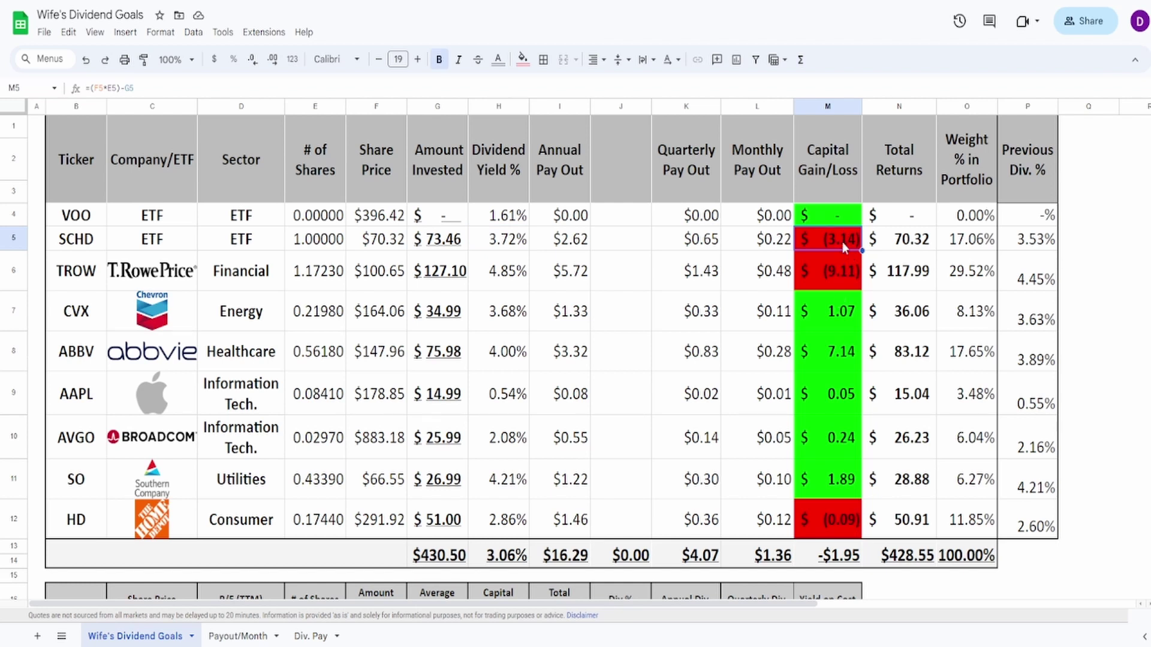
left_click(504, 241)
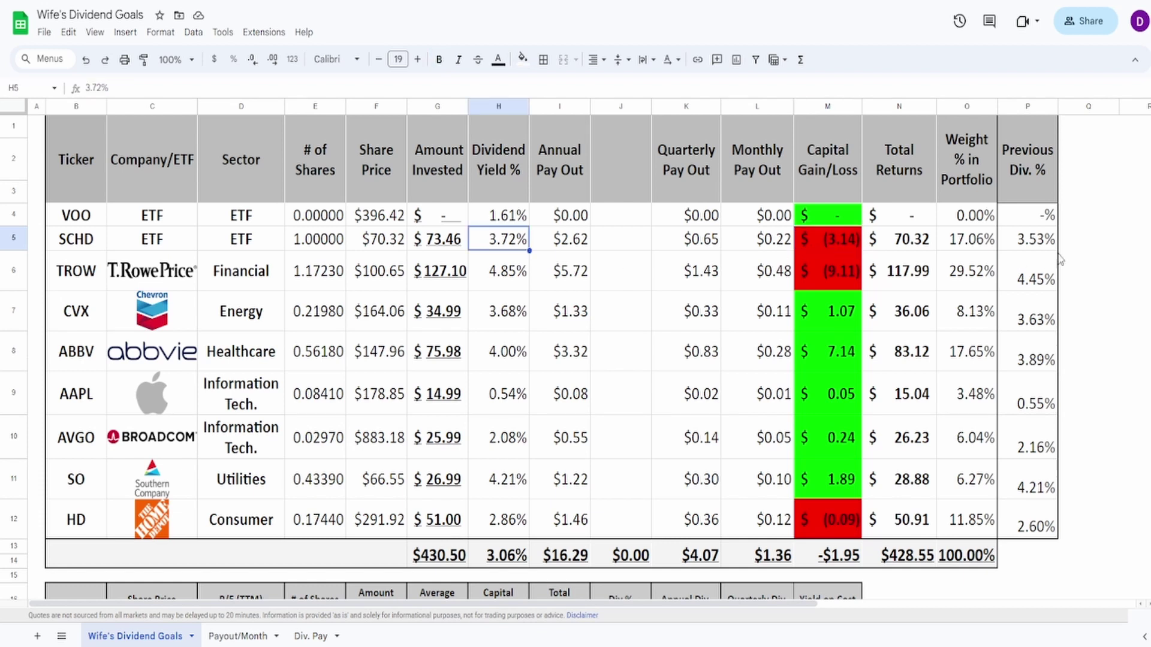
left_click(1028, 249)
left_click(493, 241)
Compare the current Dividend Yield % with the Previous Div. % for TROW and CVX.
left_click(507, 280)
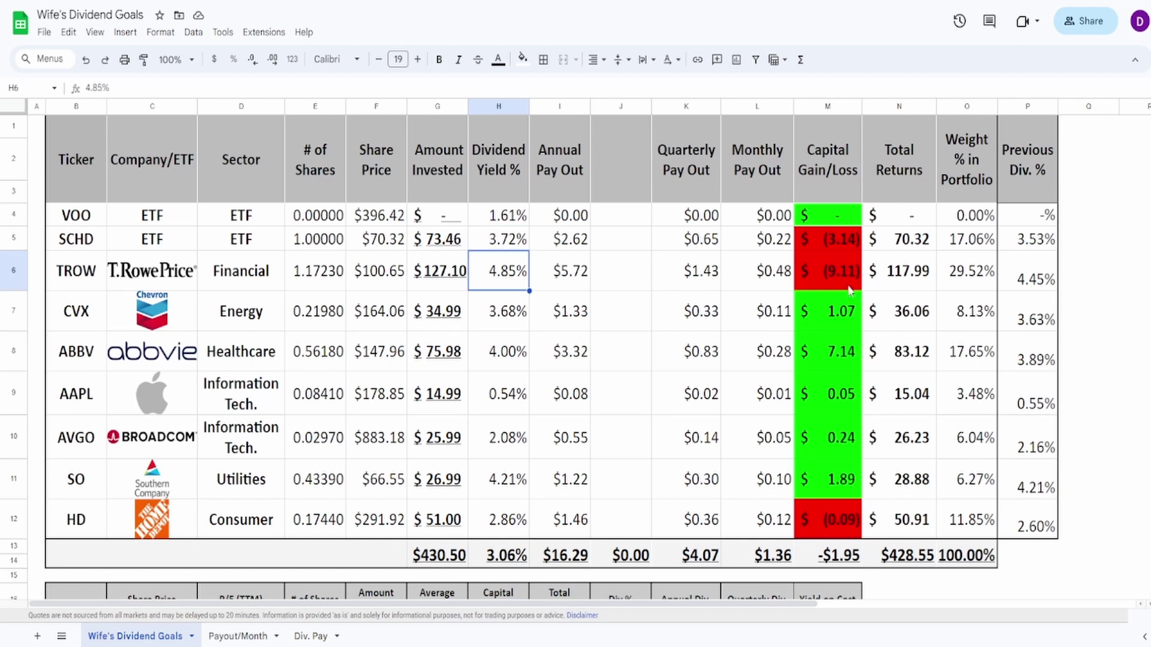
left_click(1013, 283)
left_click(505, 280)
left_click(513, 300)
left_click(1040, 327)
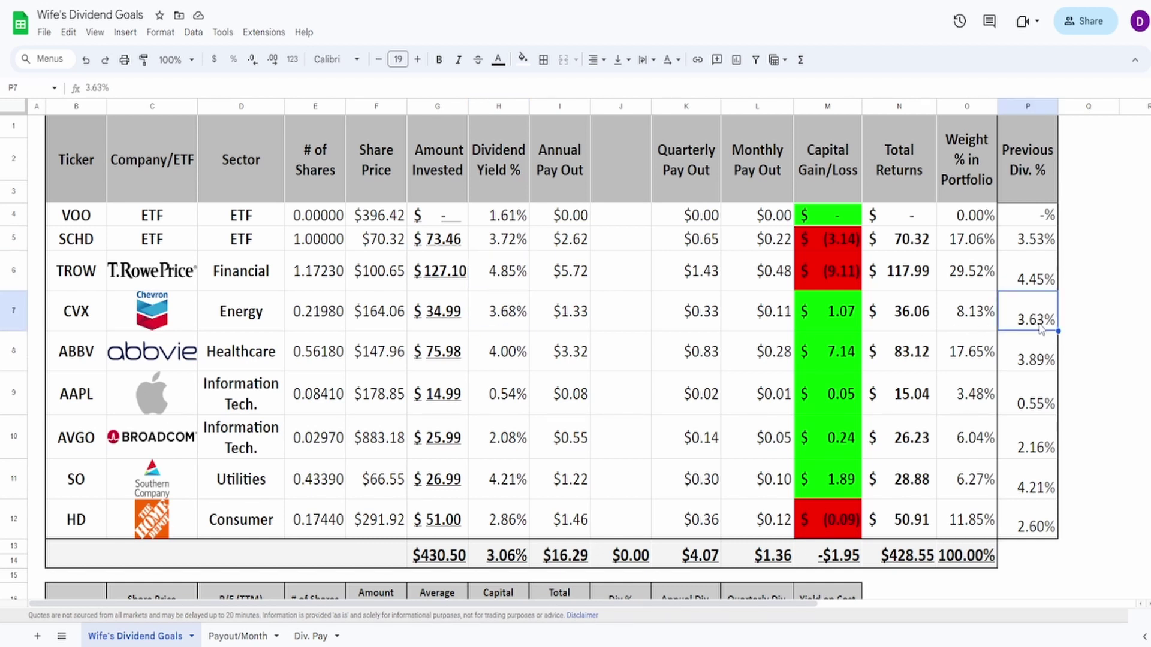
left_click(502, 316)
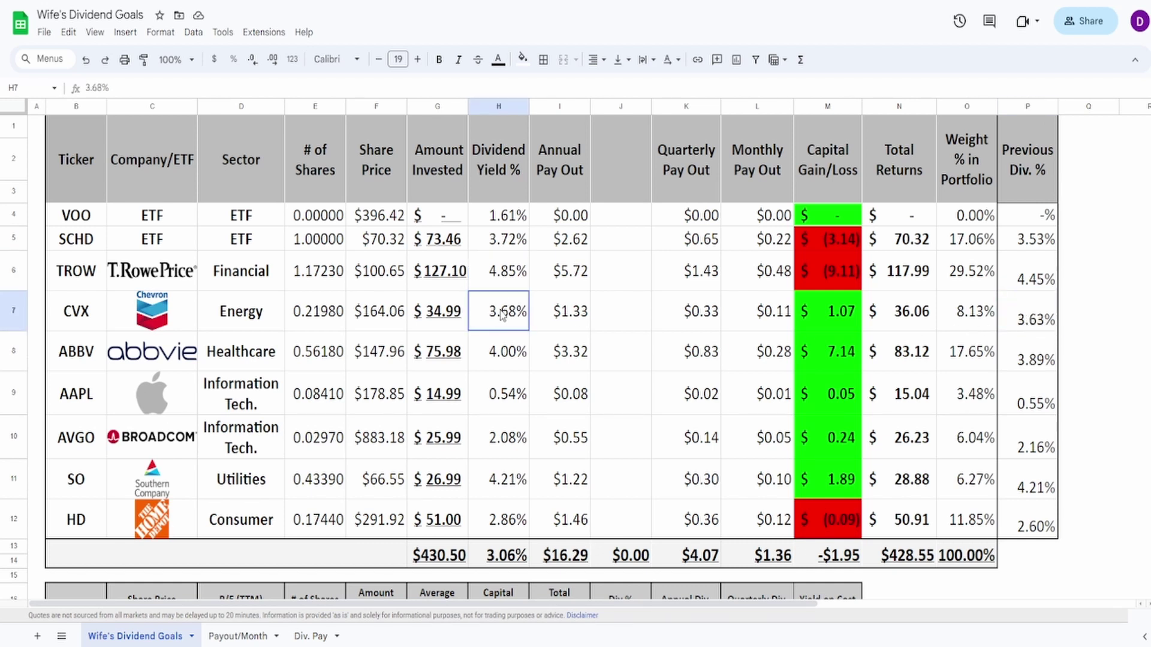
Compare current and previous dividend percentages for ABBV, AAPL and AVGO, and check the AVGO share price.
left_click(1040, 364)
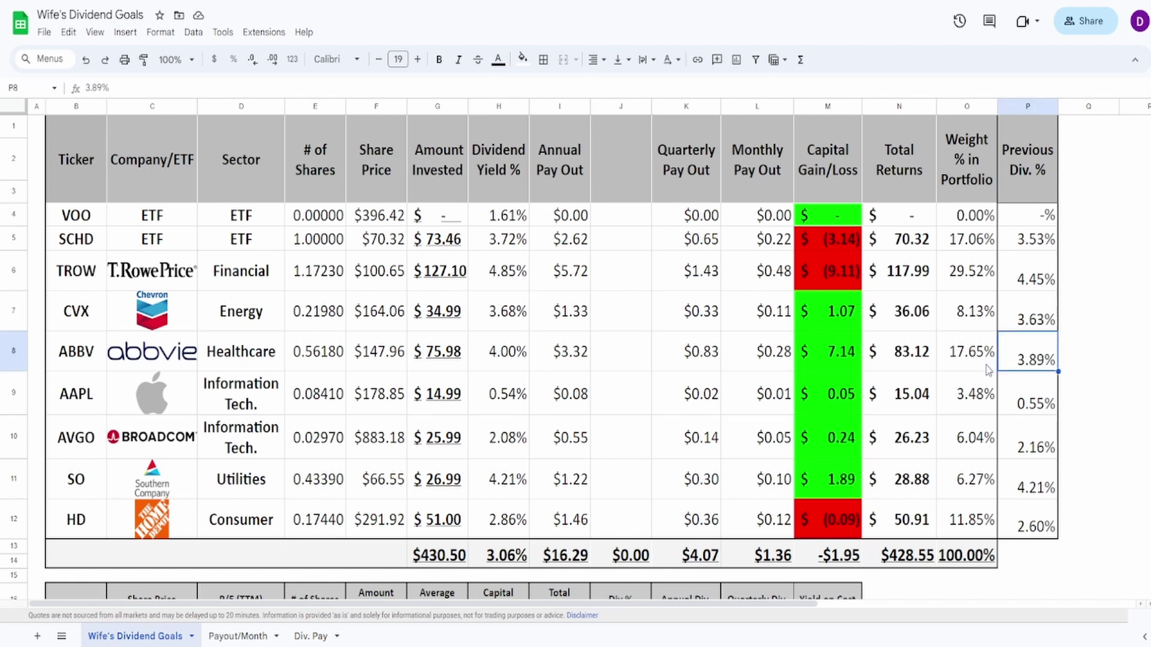
left_click(522, 365)
left_click(1029, 414)
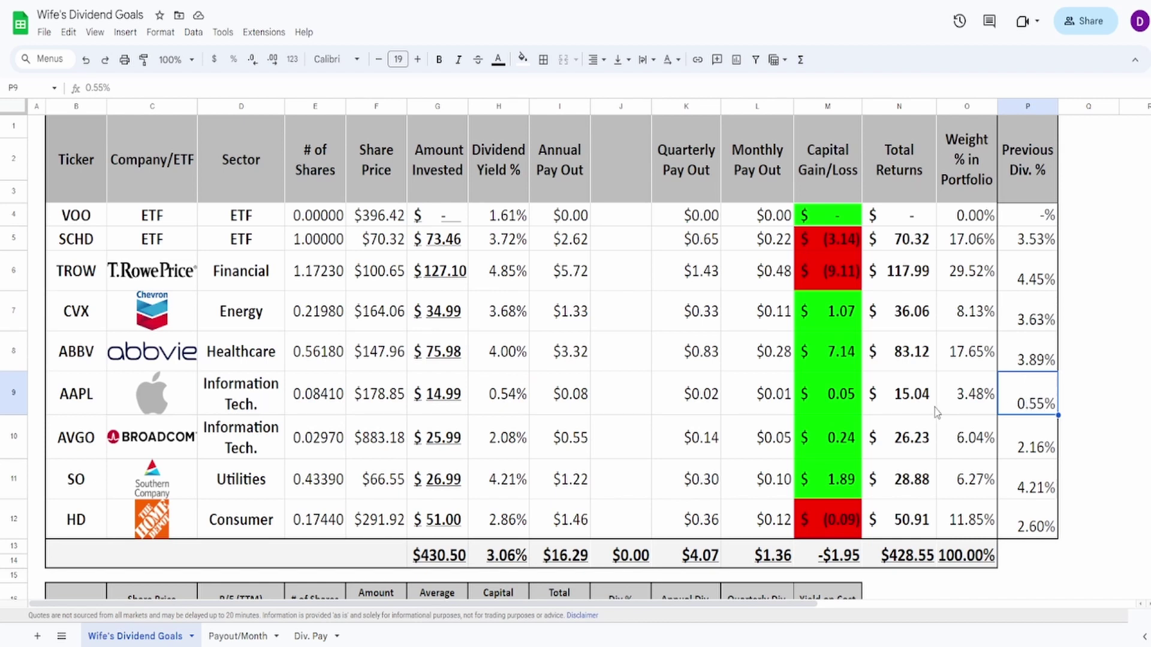
left_click(488, 402)
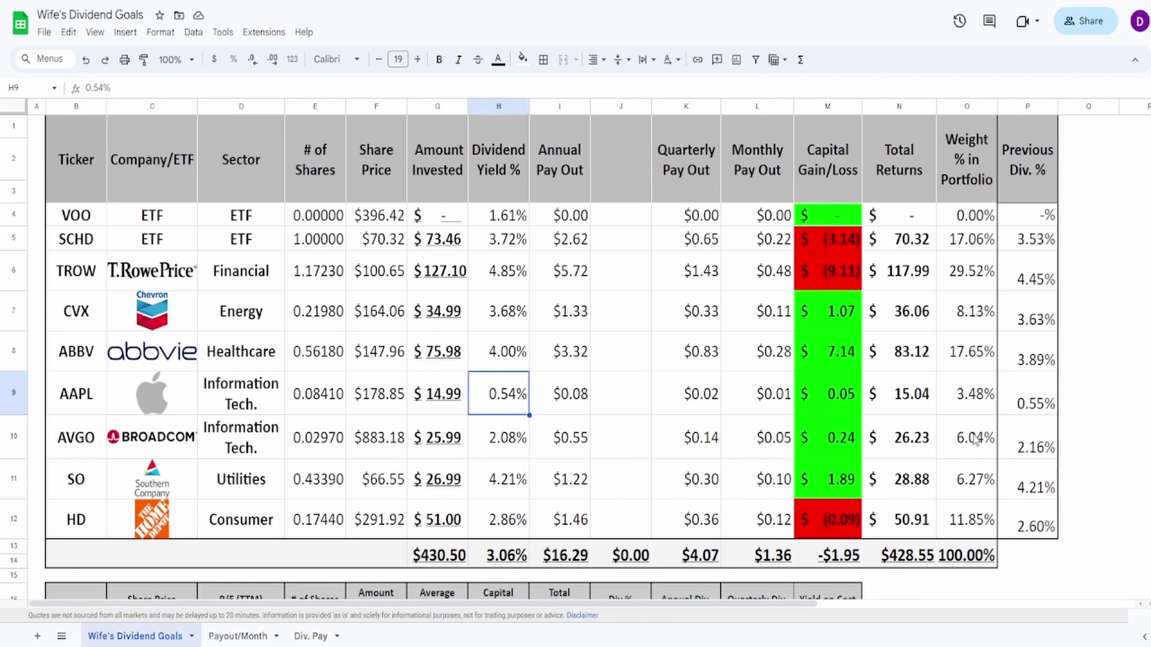
left_click(1050, 446)
left_click(484, 438)
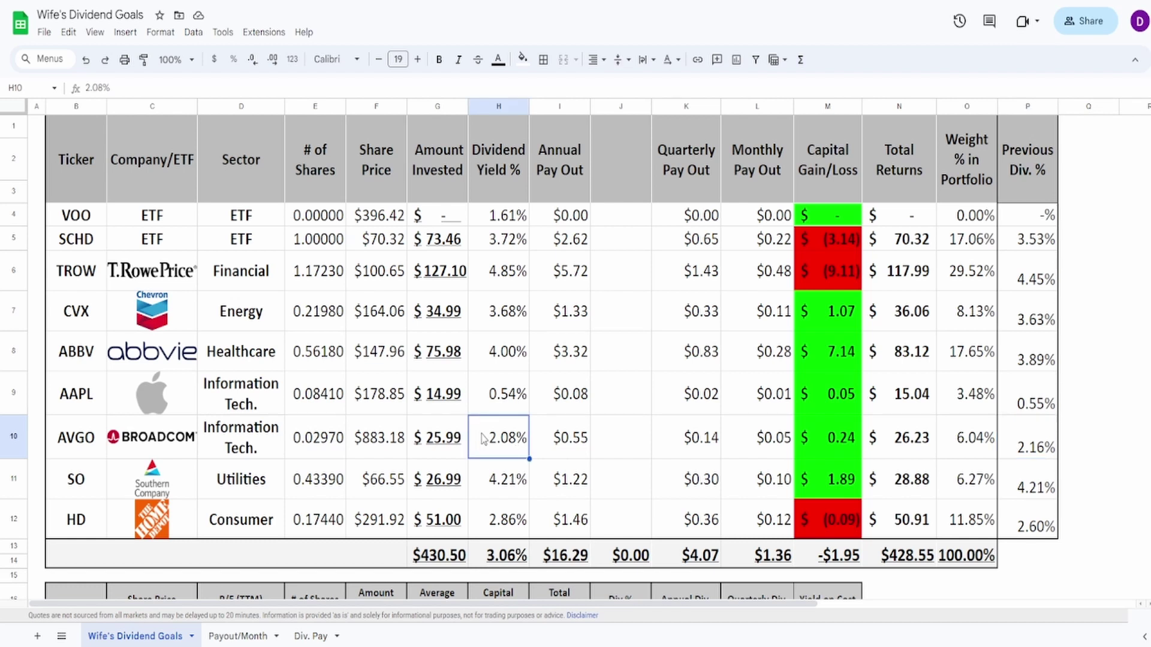
left_click(363, 449)
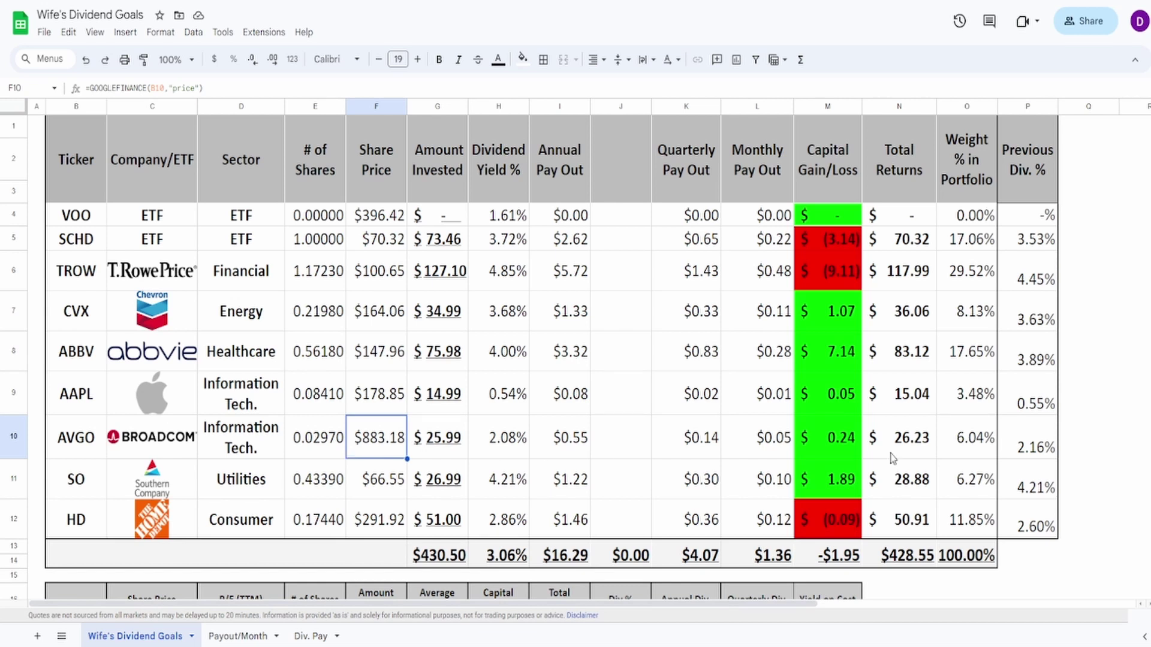
left_click(1028, 442)
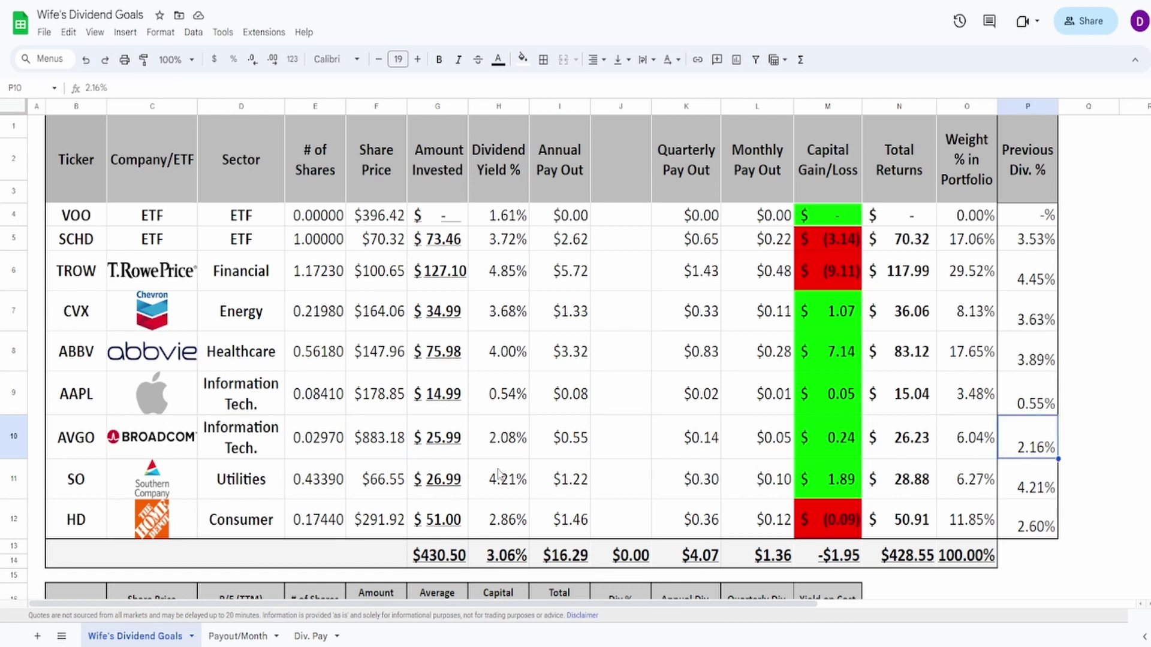
Check SO's amount invested and compare the current and previous dividend percentages for SO and HD.
left_click(446, 485)
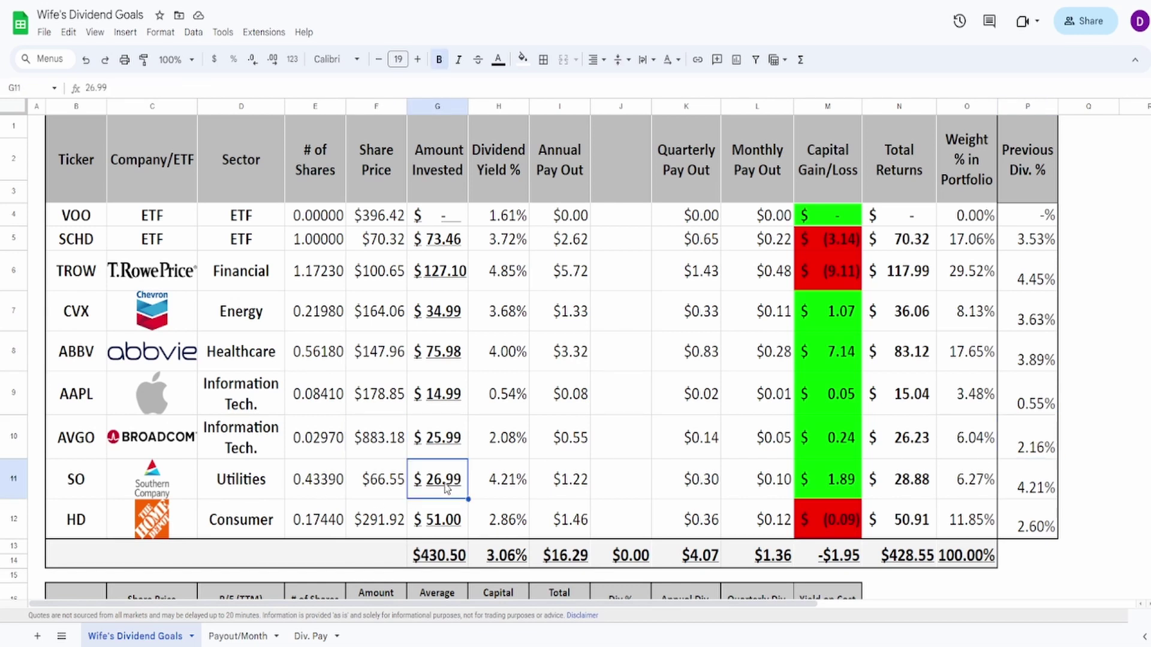
left_click(1046, 492)
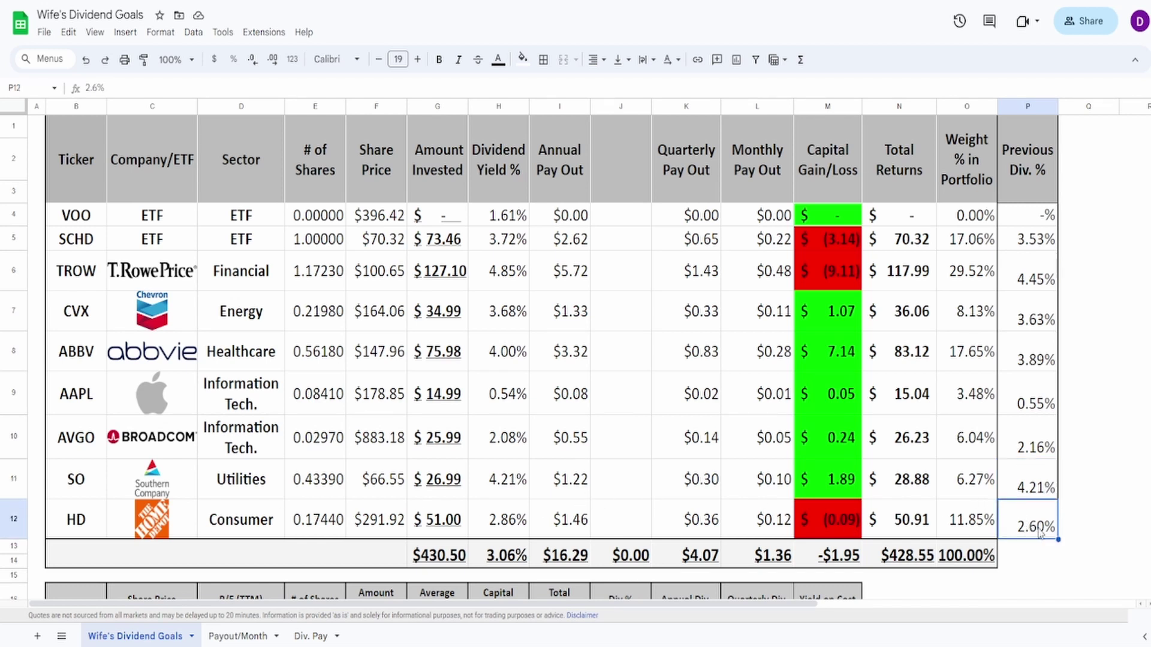
left_click(498, 530)
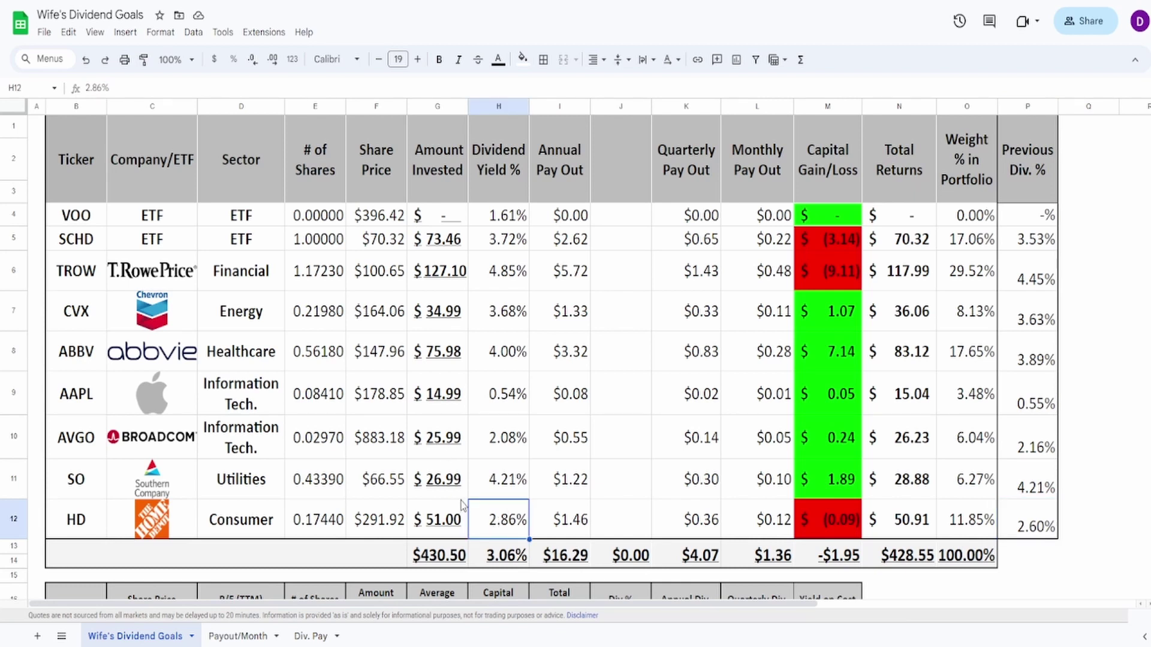
left_click(500, 495)
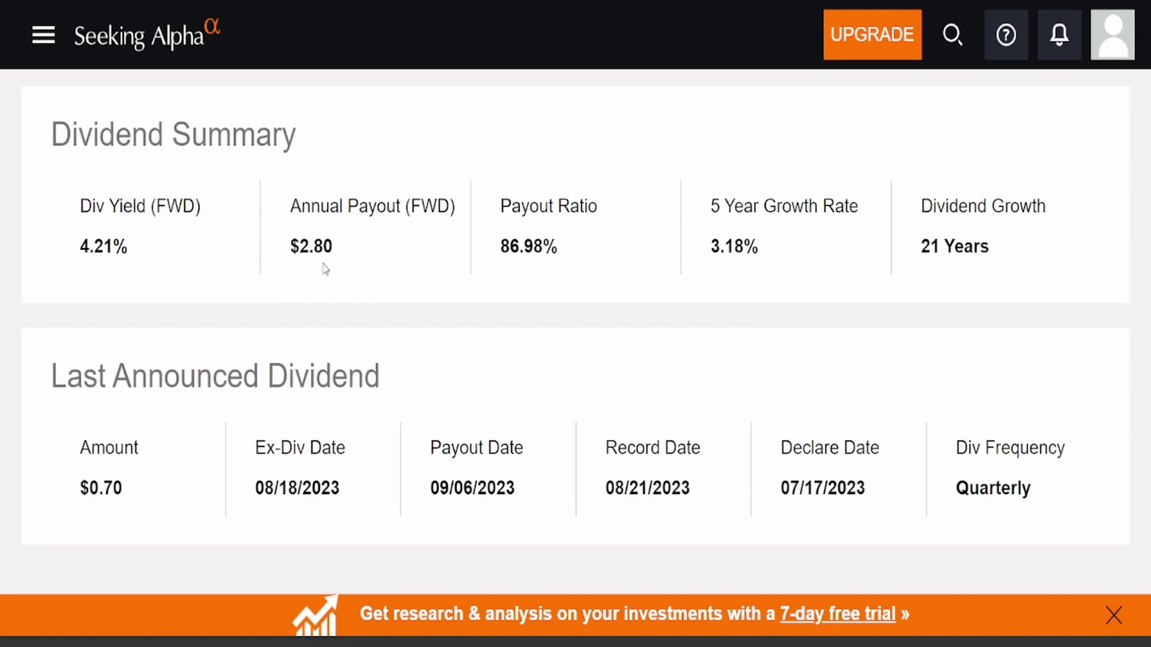
On Seeking Alpha, check Southern Company's payout ratio in the Dividend Summary and bring its Company Profile into view.
double_click(525, 250)
left_click(545, 258)
scroll(466, 358, "down", 5)
scroll(466, 357, "up", 1)
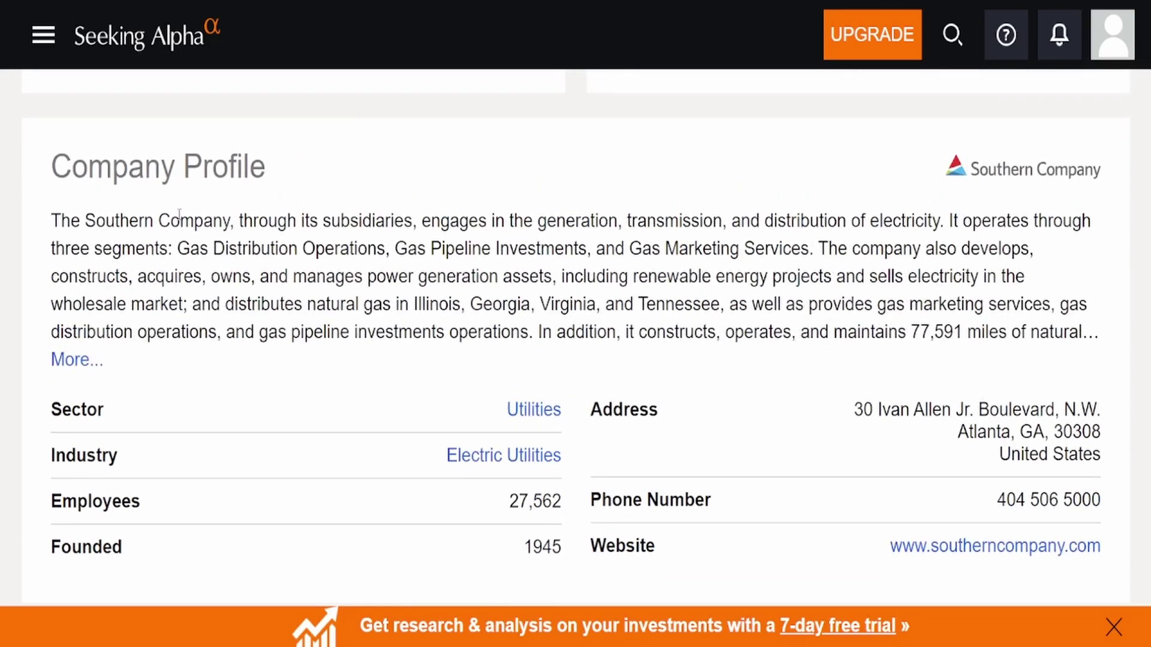
Read the Company Profile's opening lines on Southern Company's electricity business and its three gas segments.
left_click_drag(84, 217, 372, 222)
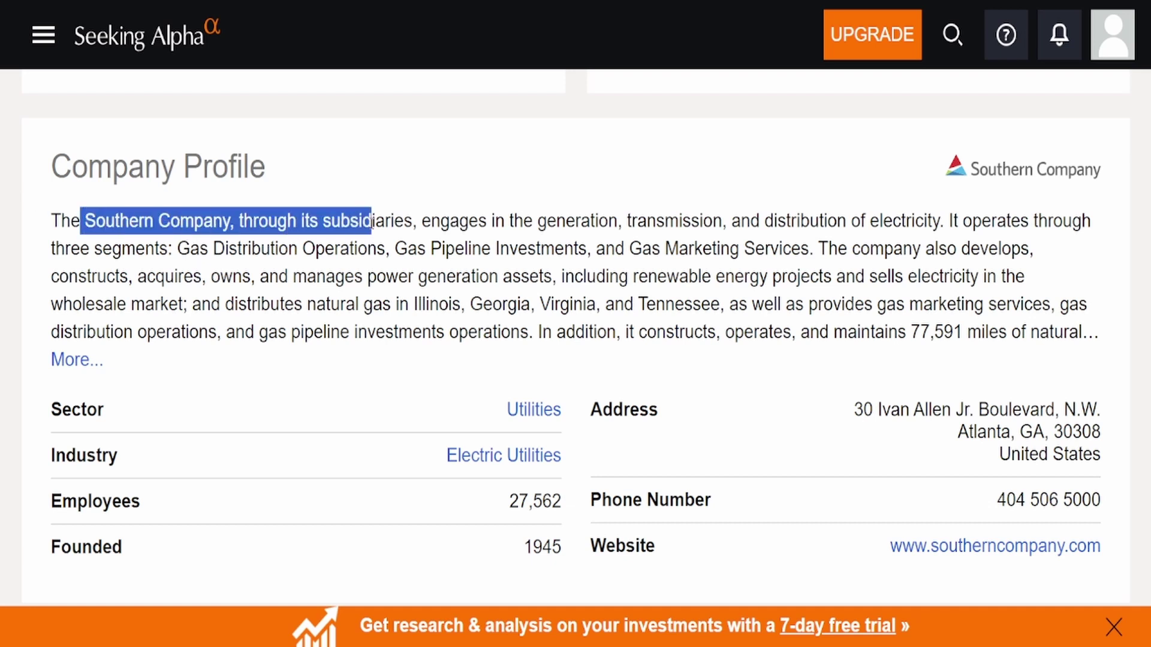
left_click(371, 222)
left_click_drag(483, 219, 724, 202)
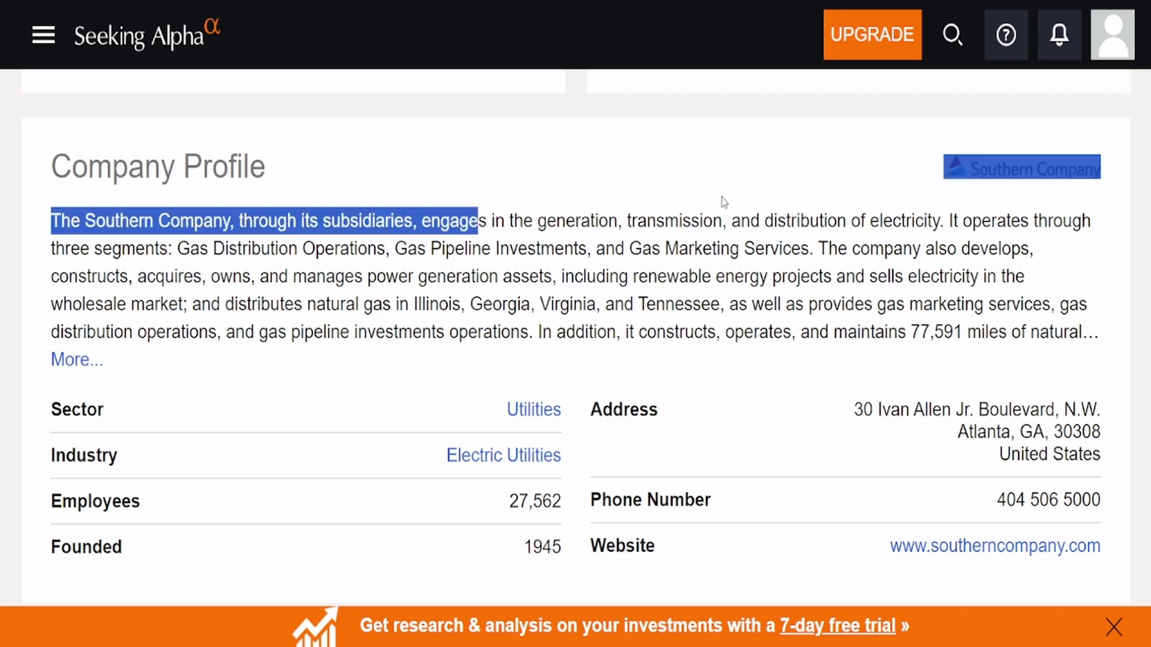
left_click(706, 217)
left_click_drag(864, 222, 970, 225)
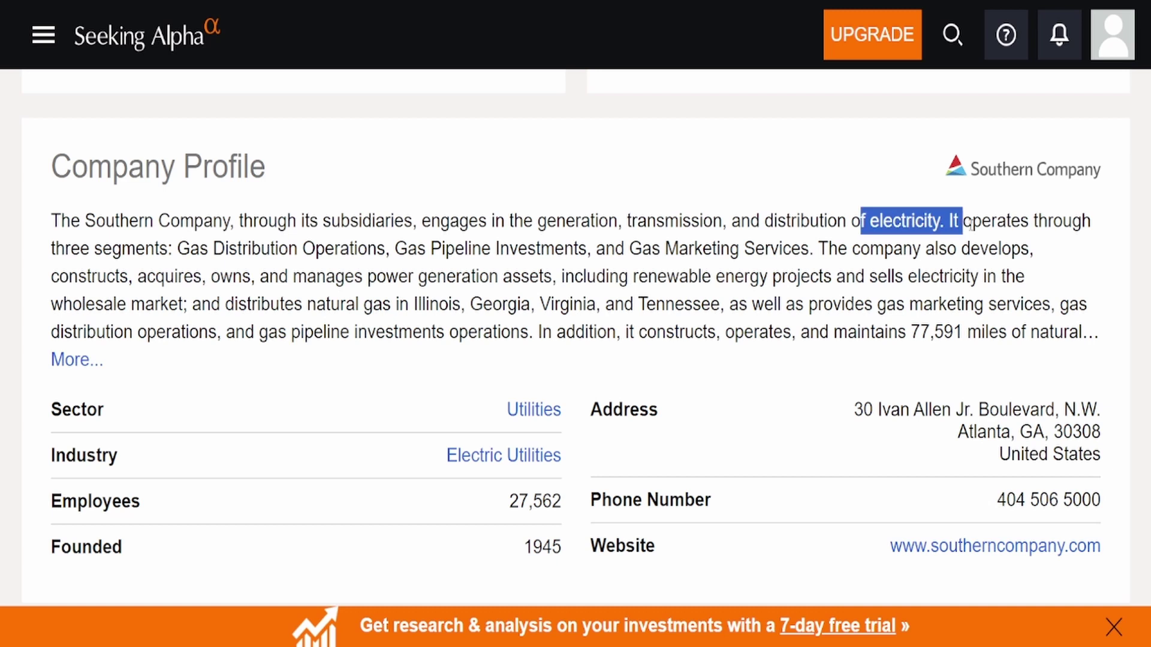
left_click(971, 226)
left_click_drag(190, 248, 259, 255)
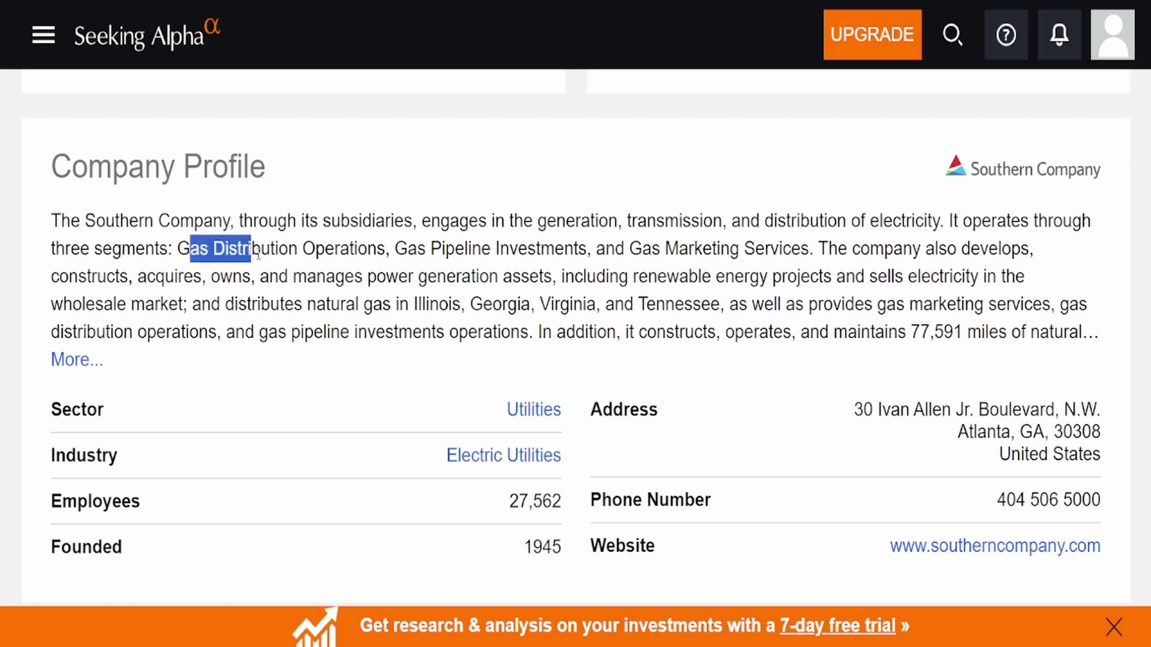
left_click(258, 255)
left_click_drag(402, 249, 765, 250)
left_click(620, 252)
Read the profile text on power generation assets and the states with natural gas distribution, highlighting Tennessee.
left_click_drag(107, 277, 135, 277)
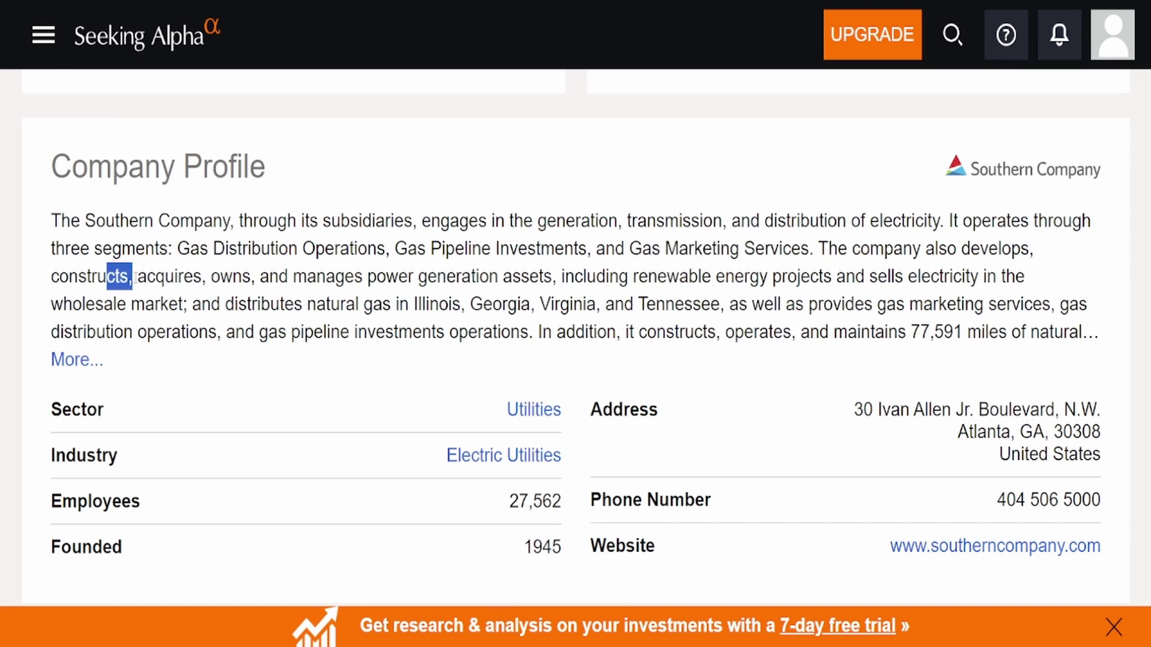
left_click(147, 279)
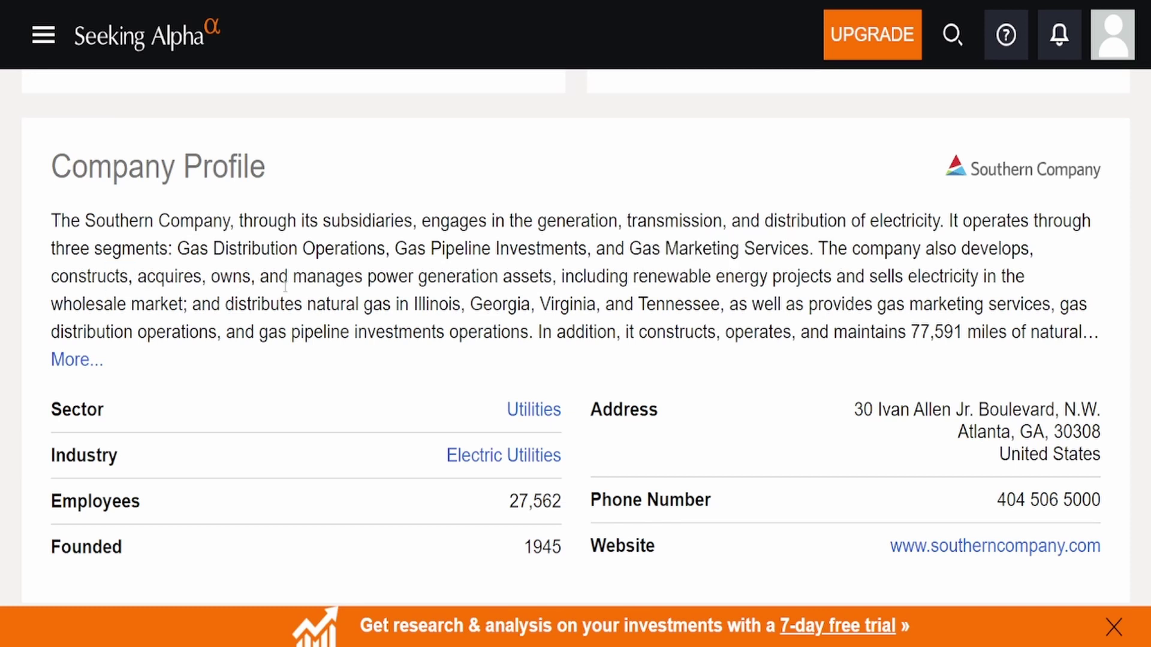
left_click_drag(368, 277, 490, 277)
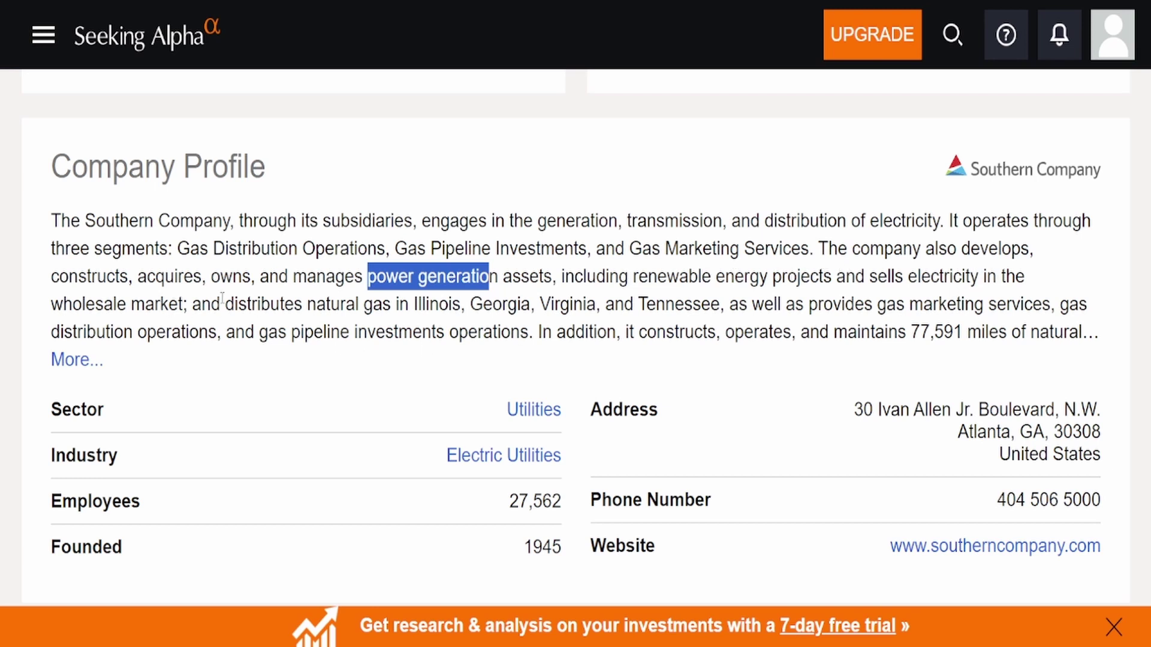
left_click_drag(222, 304, 270, 304)
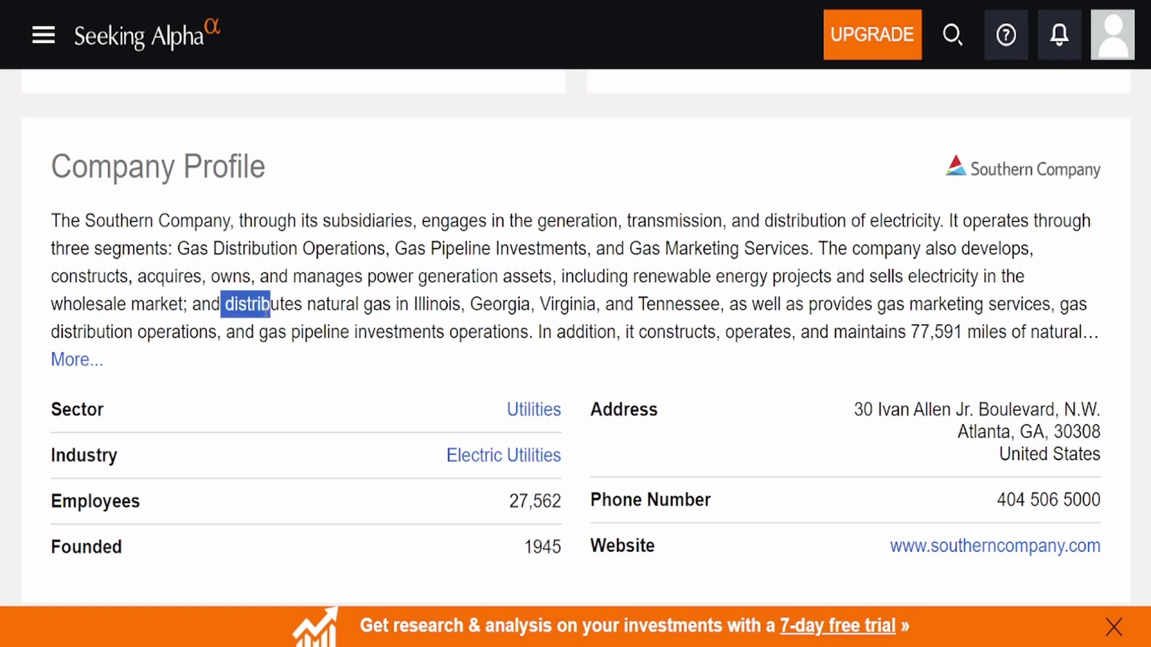
left_click(228, 325)
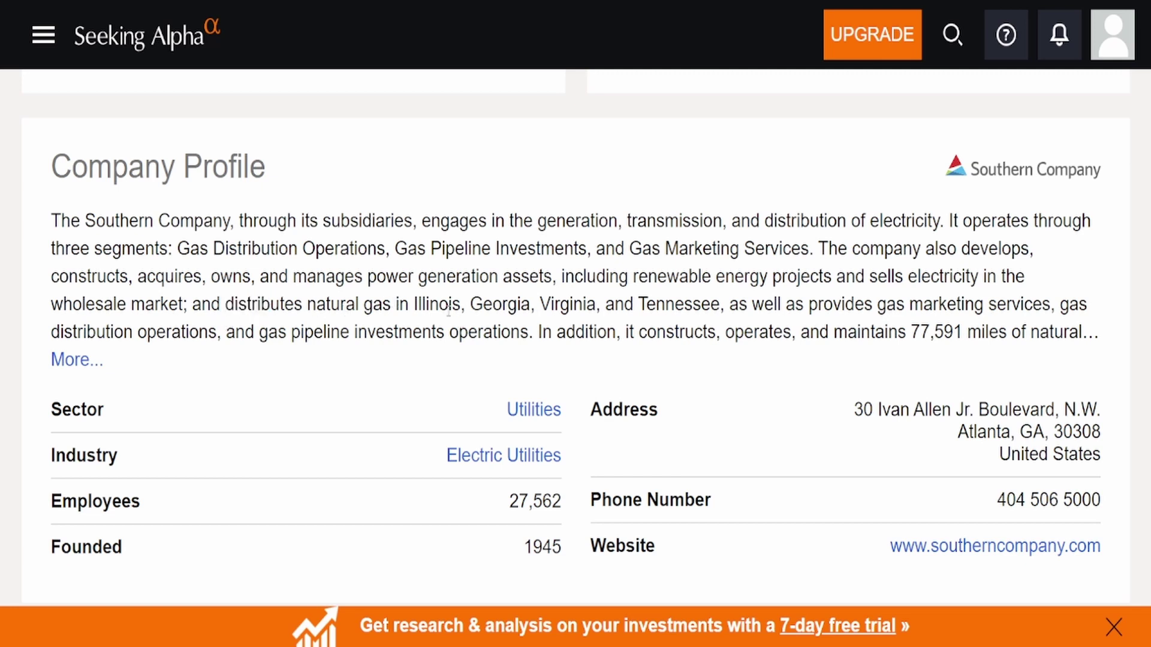
left_click_drag(501, 304, 721, 305)
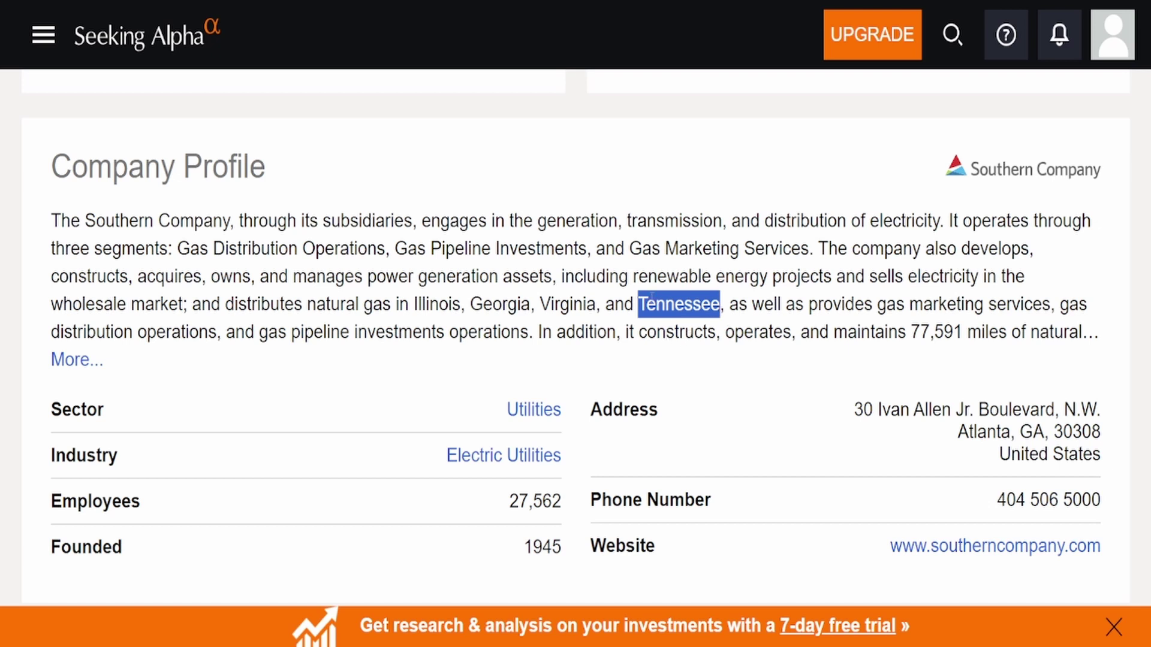
left_click(631, 305)
left_click_drag(645, 306, 709, 305)
left_click(701, 310)
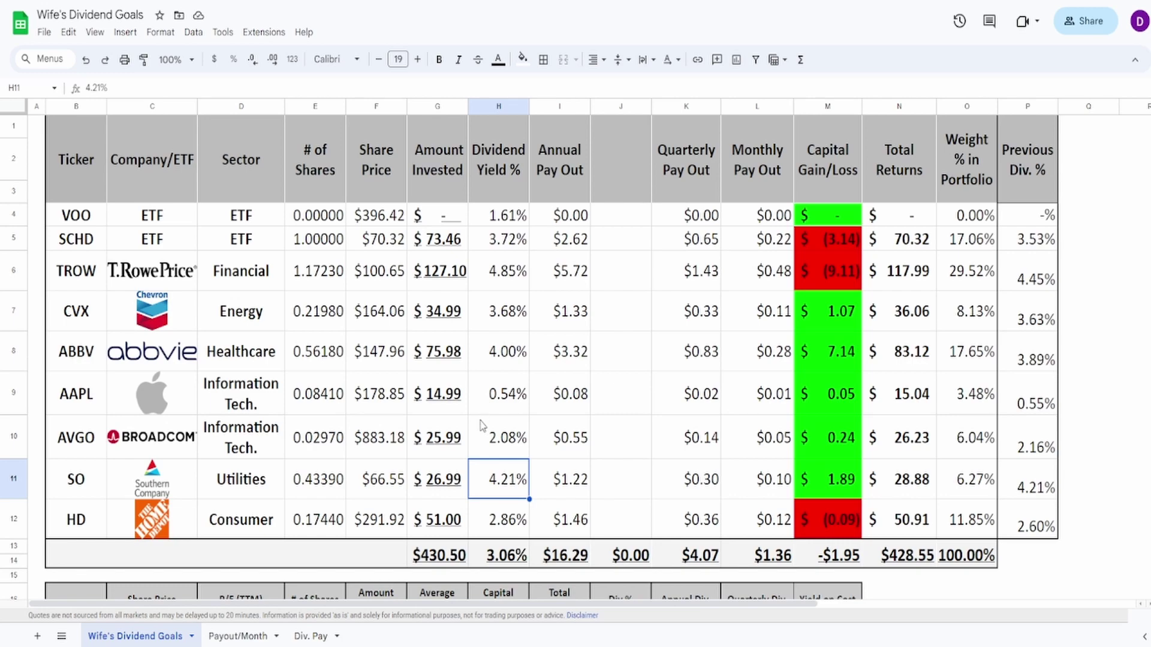
Check SO's yield on cost, quarterly dividend and annual dividend in the single-ticker table below the portfolio totals.
scroll(480, 424, "down", 2)
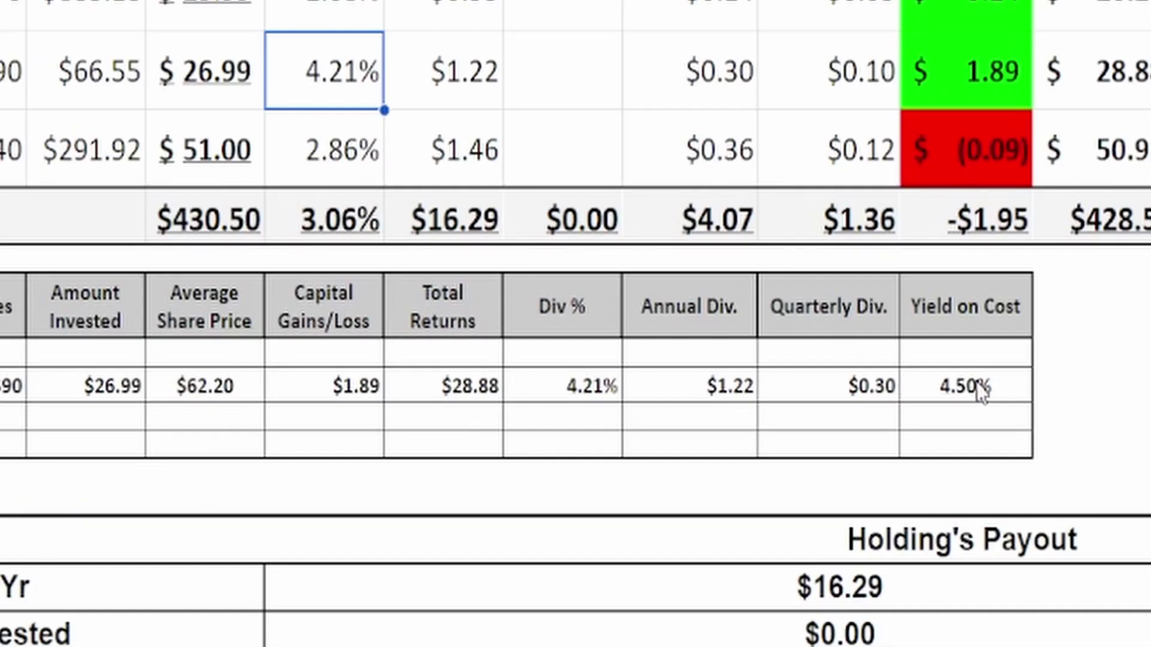
left_click(832, 573)
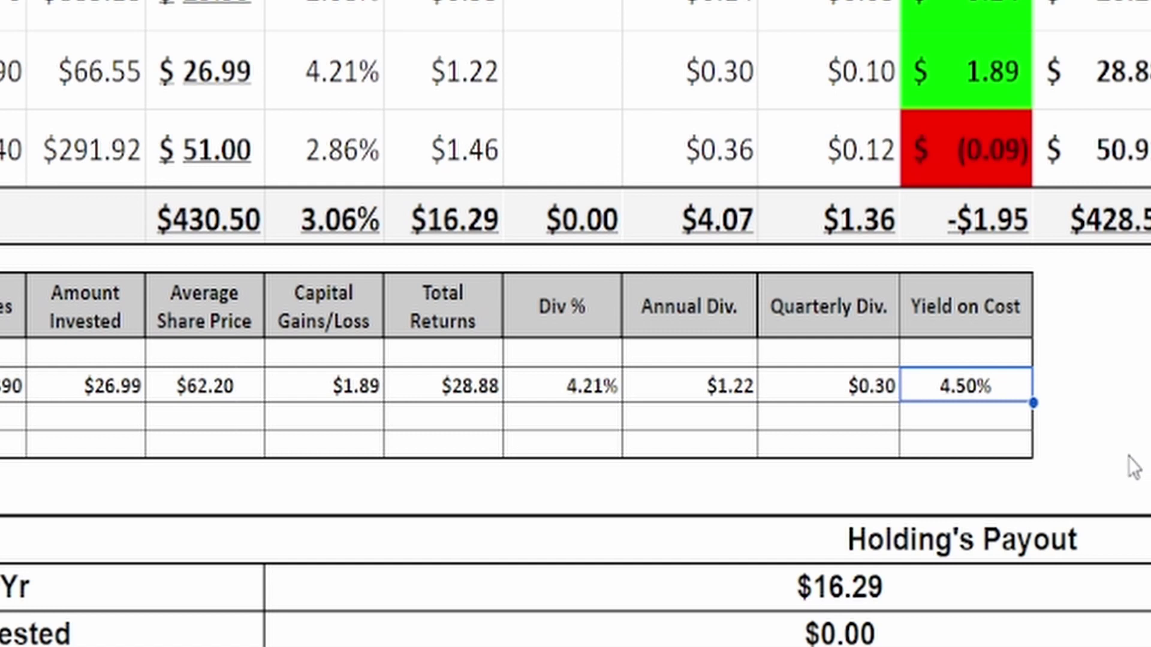
left_click(858, 385)
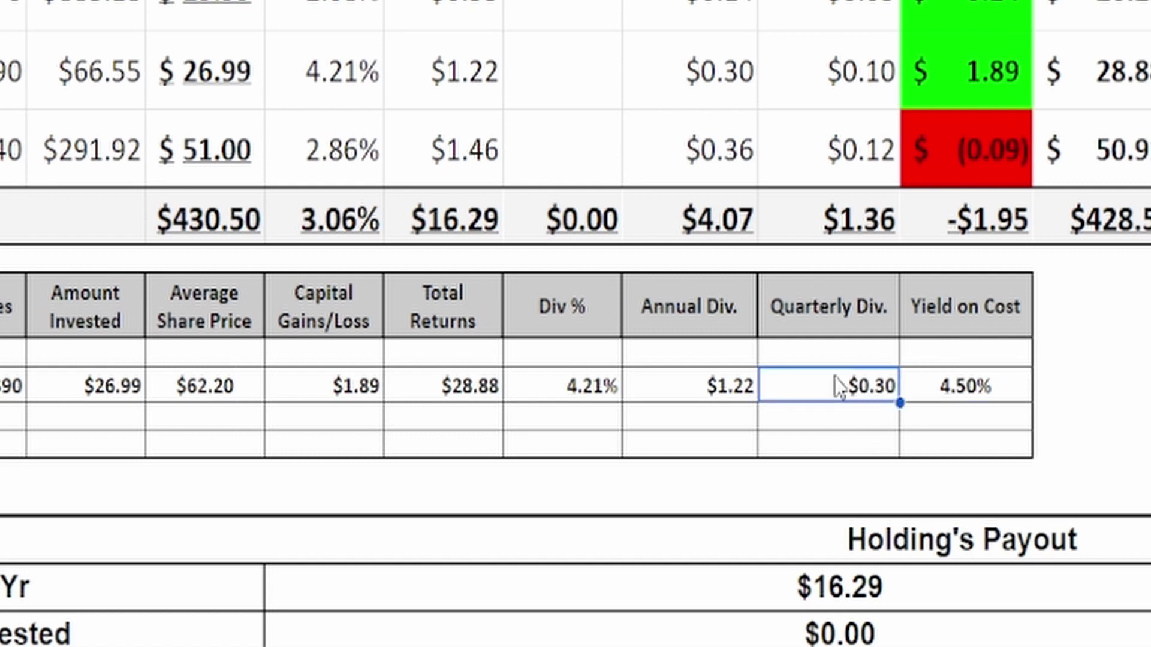
key("Left")
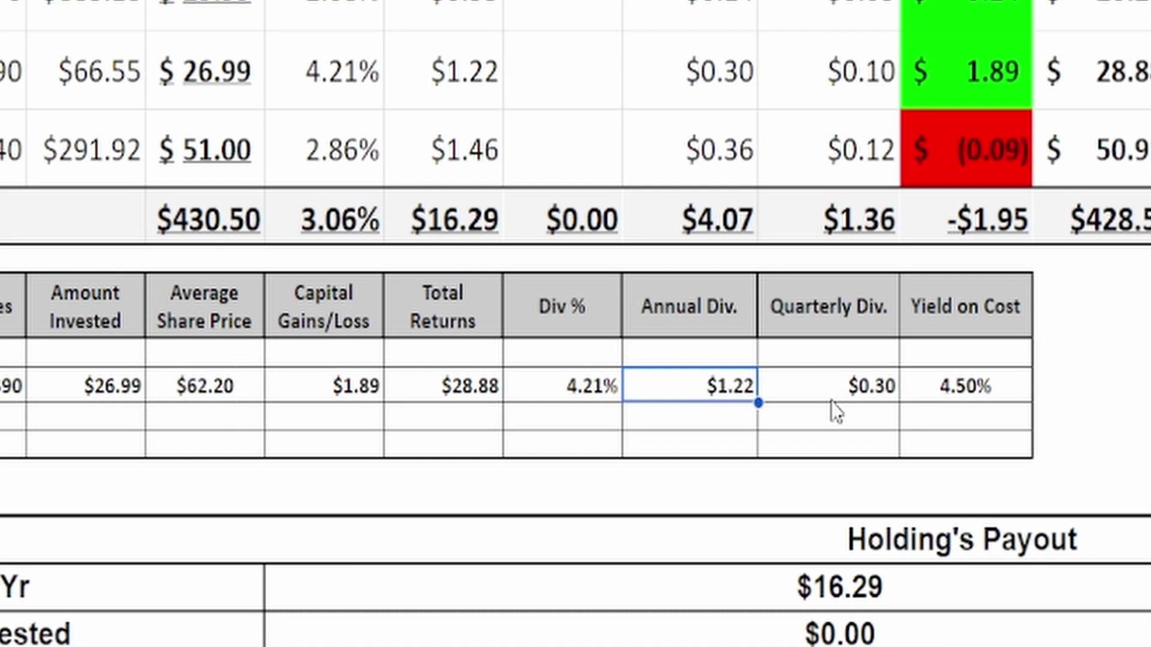
Compare SO's current dividend yield in the holdings table with its Yield on Cost in the table below.
left_click(353, 84)
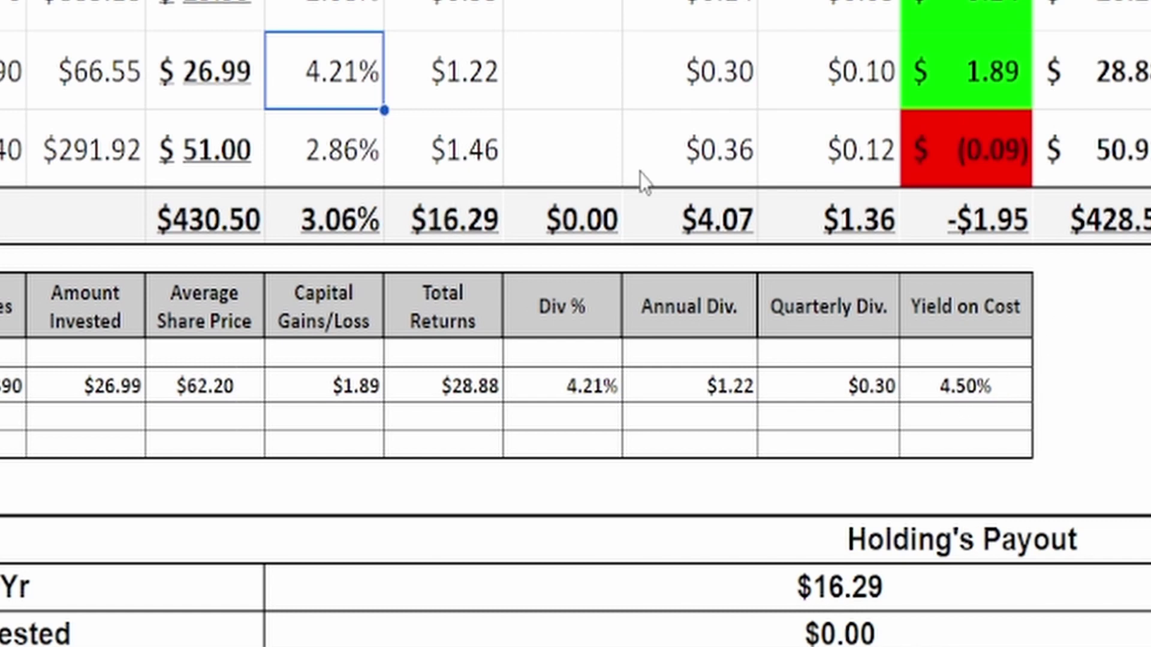
left_click(982, 398)
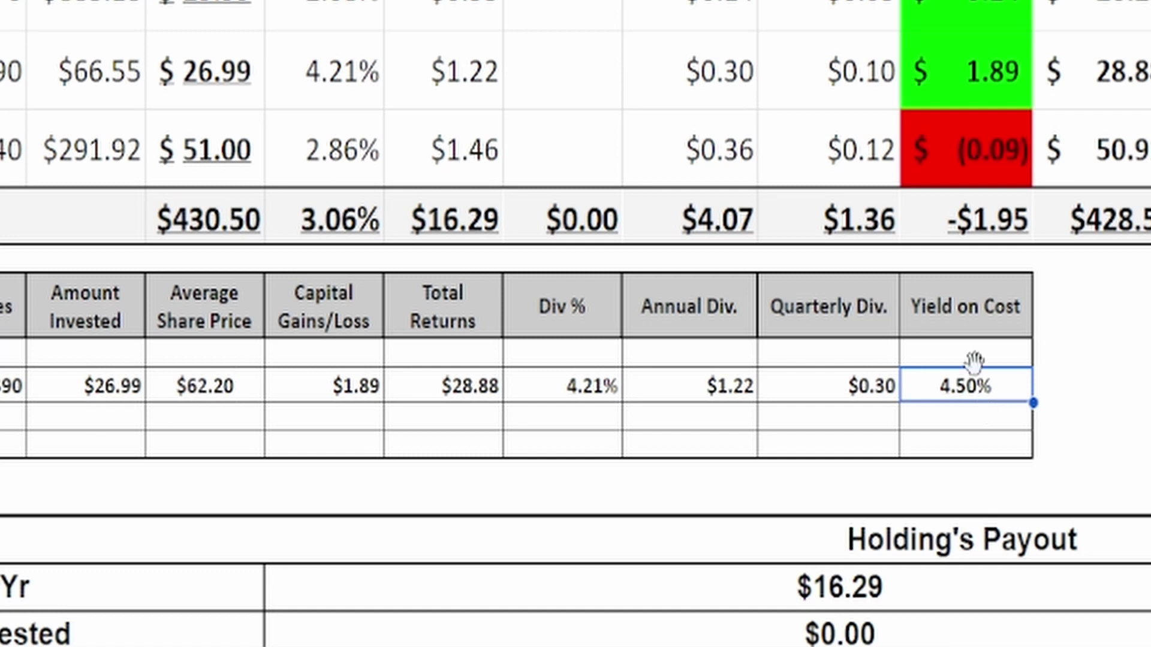
left_click(361, 84)
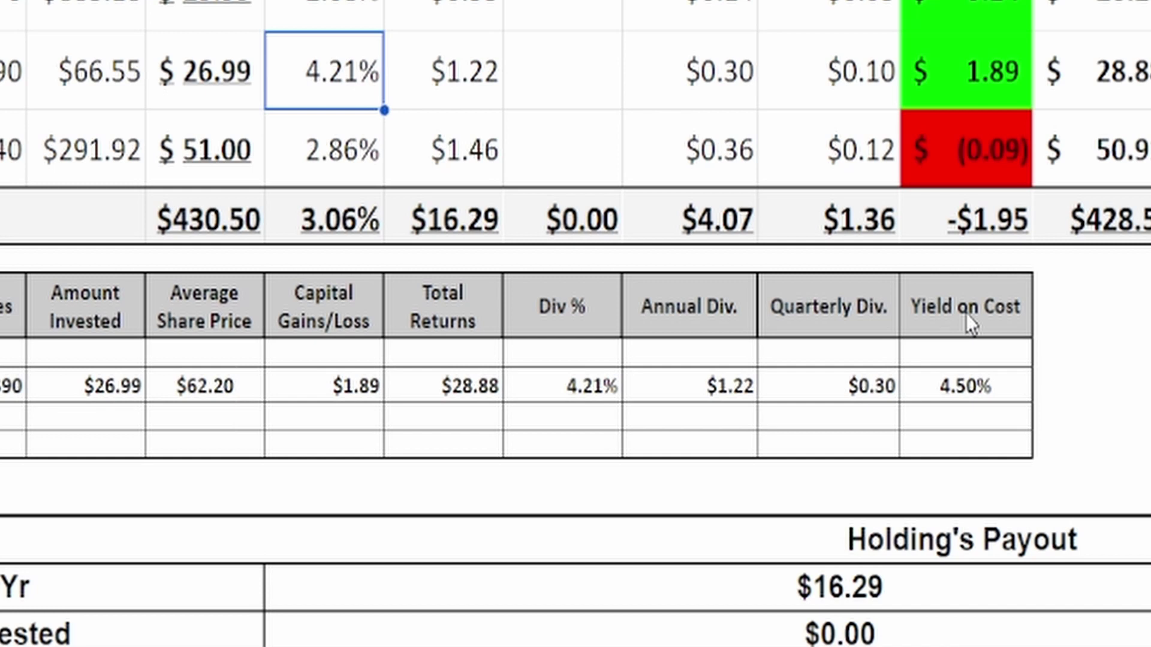
left_click(980, 389)
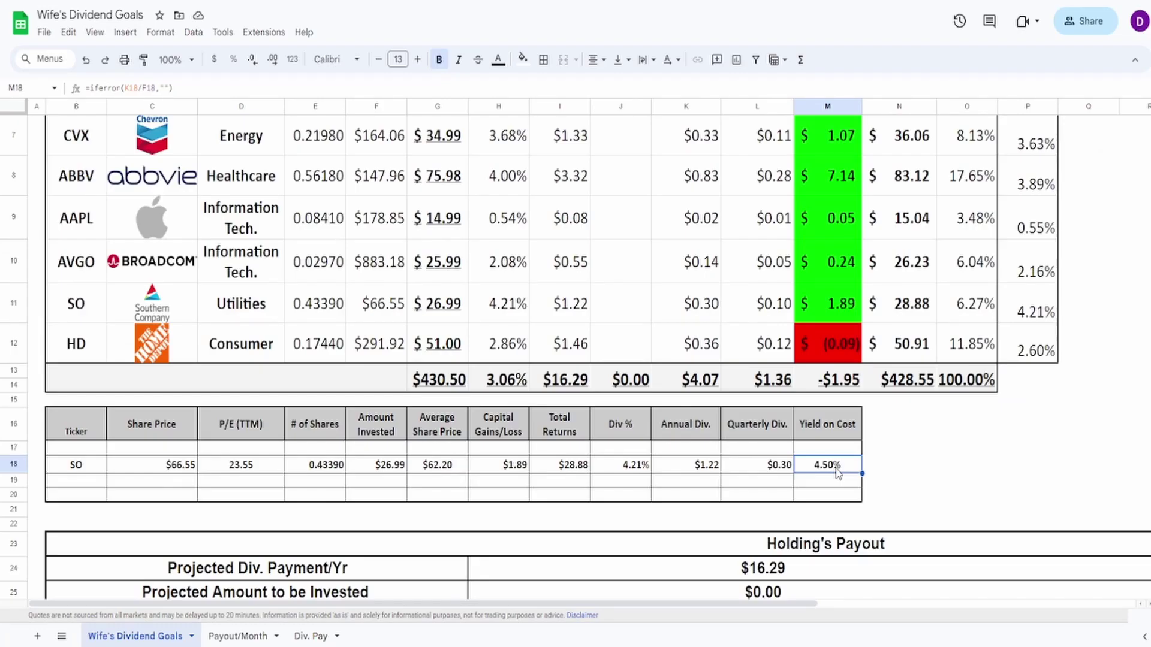
Compare the portfolio's total annual payout with the brokerage's Estimated Investment Income for the next 12 months.
scroll(590, 414, "up", 1)
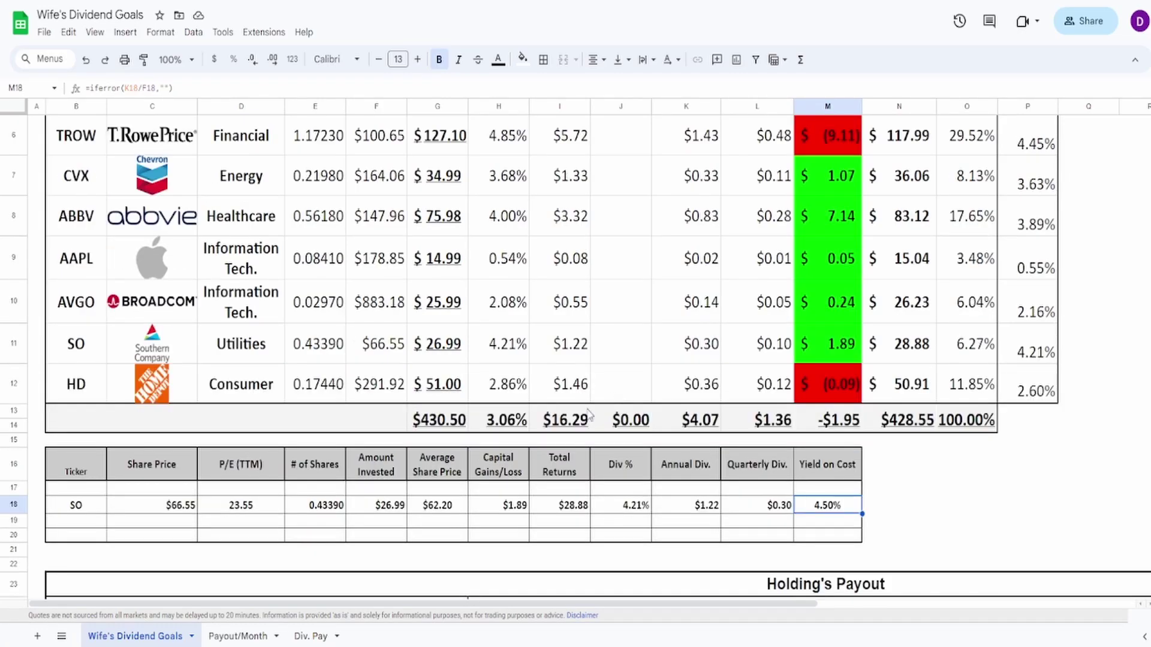
left_click(578, 420)
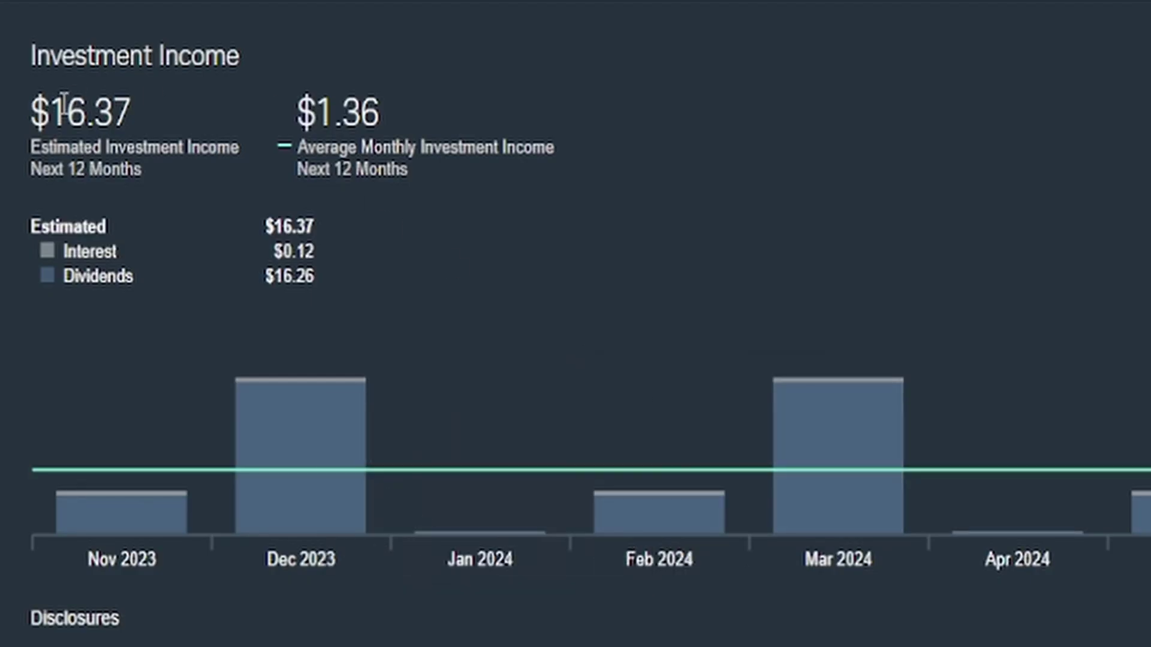
left_click_drag(51, 111, 137, 114)
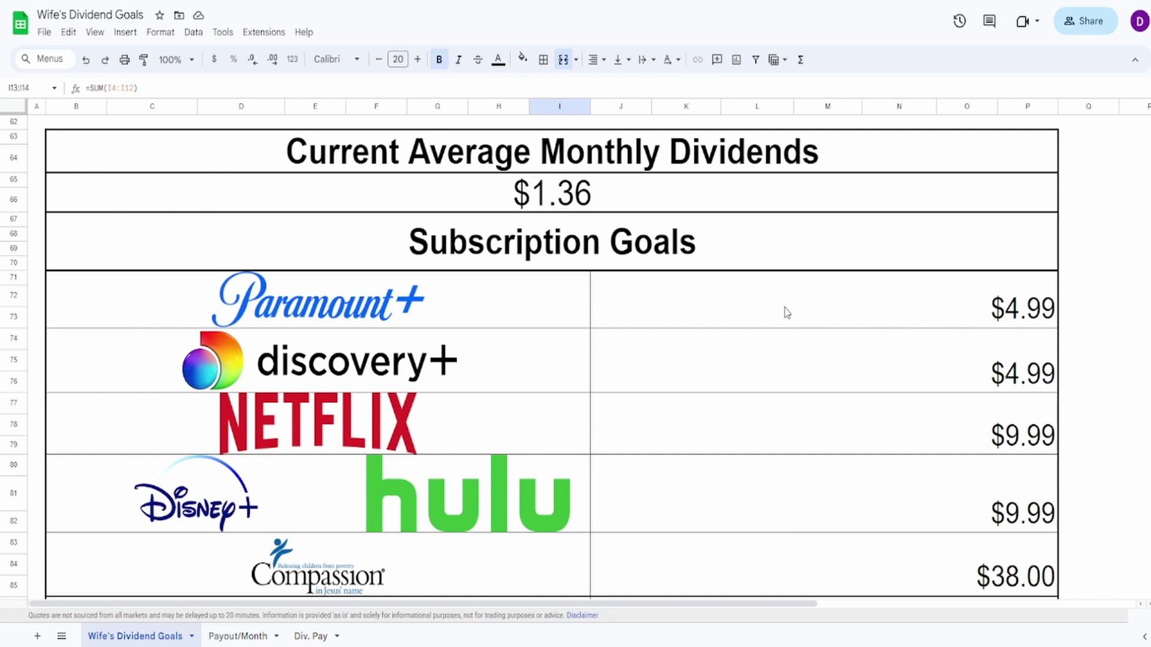
Back in the dividend spreadsheet, review the Subscription Goals amounts for Compassion and Paramount+ against the current average monthly dividends.
left_click(795, 570)
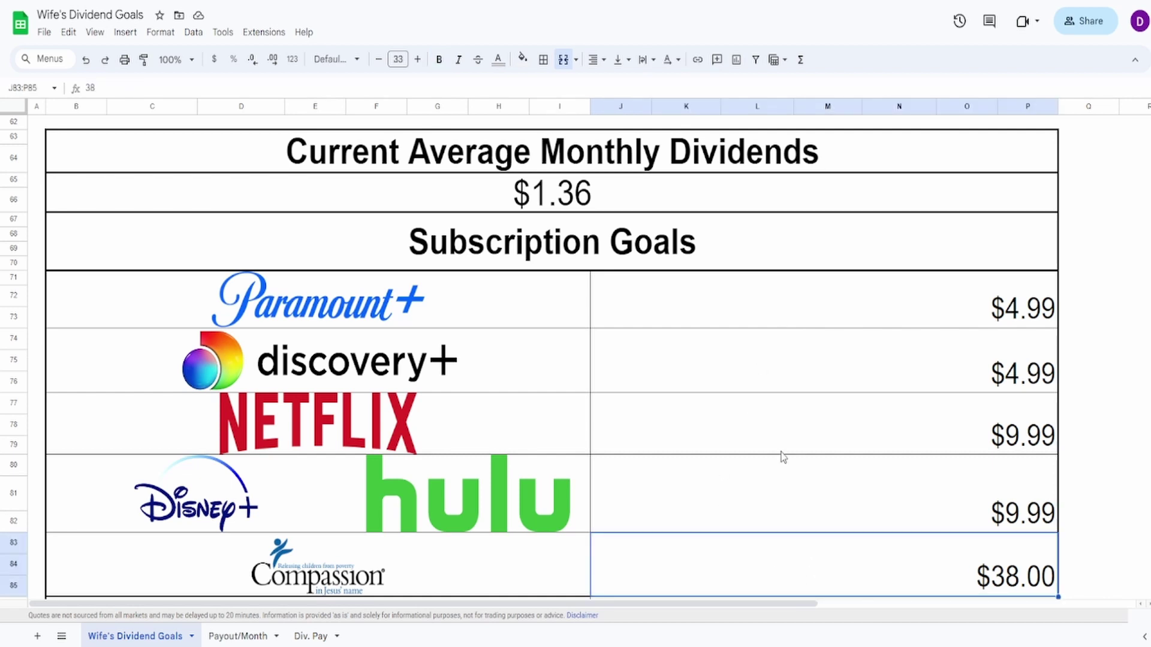
left_click(815, 325)
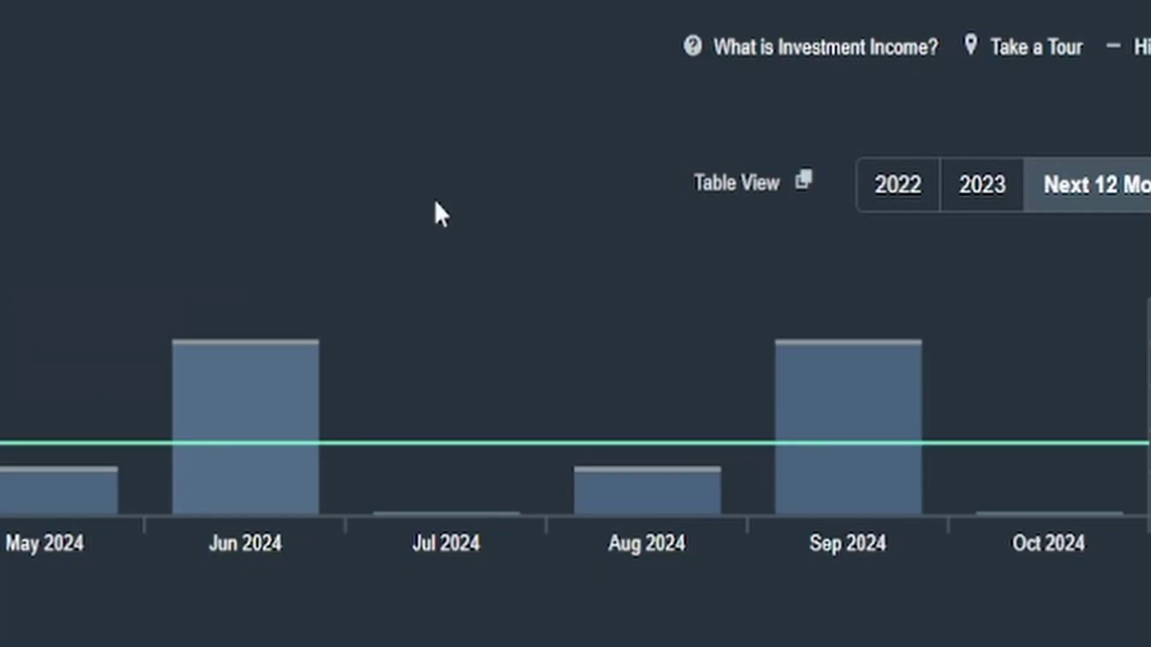
Switch the brokerage's Investment Income chart to 2023 and check the estimated interest and dividends for November and December.
left_click(984, 204)
mouse_move(385, 321)
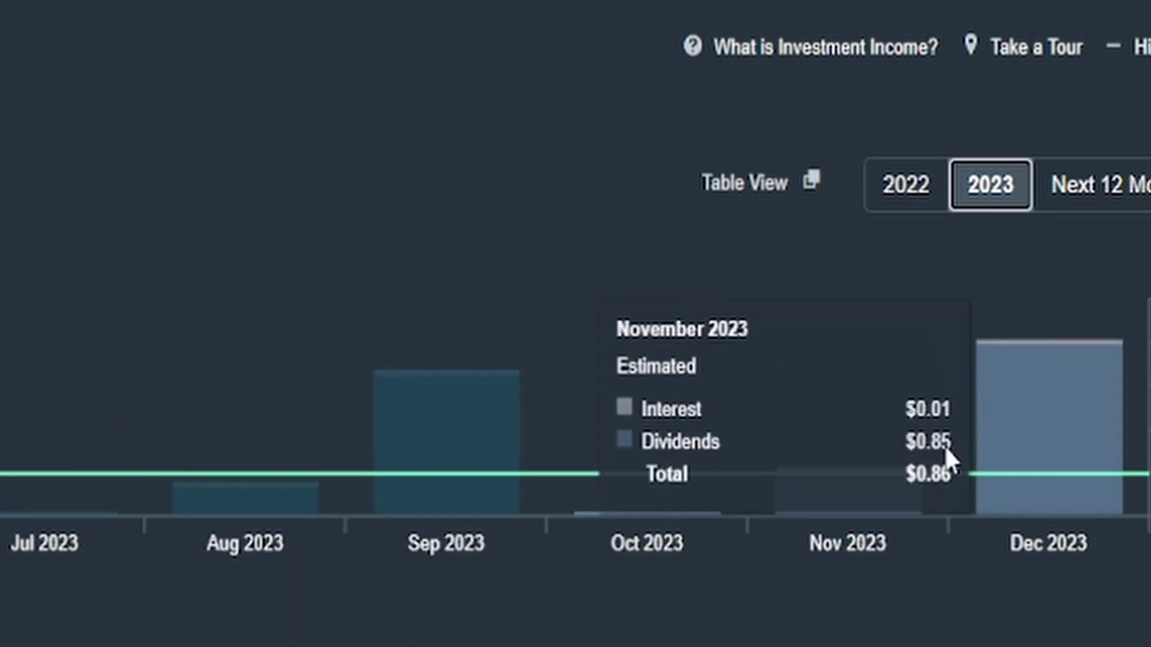
mouse_move(1096, 412)
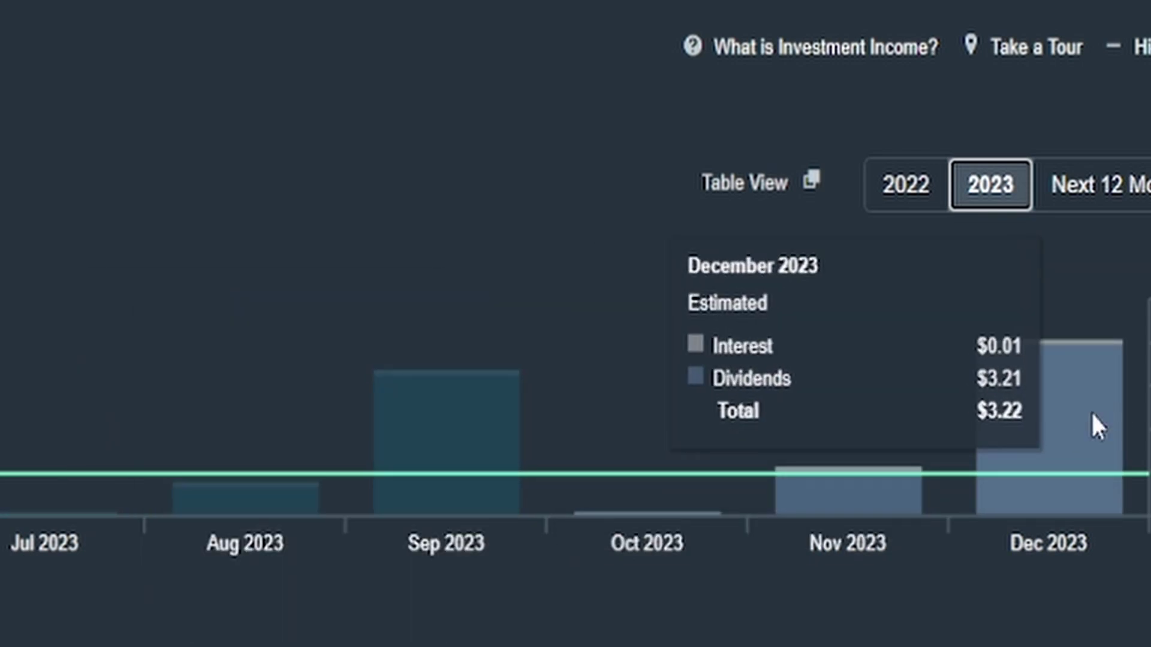